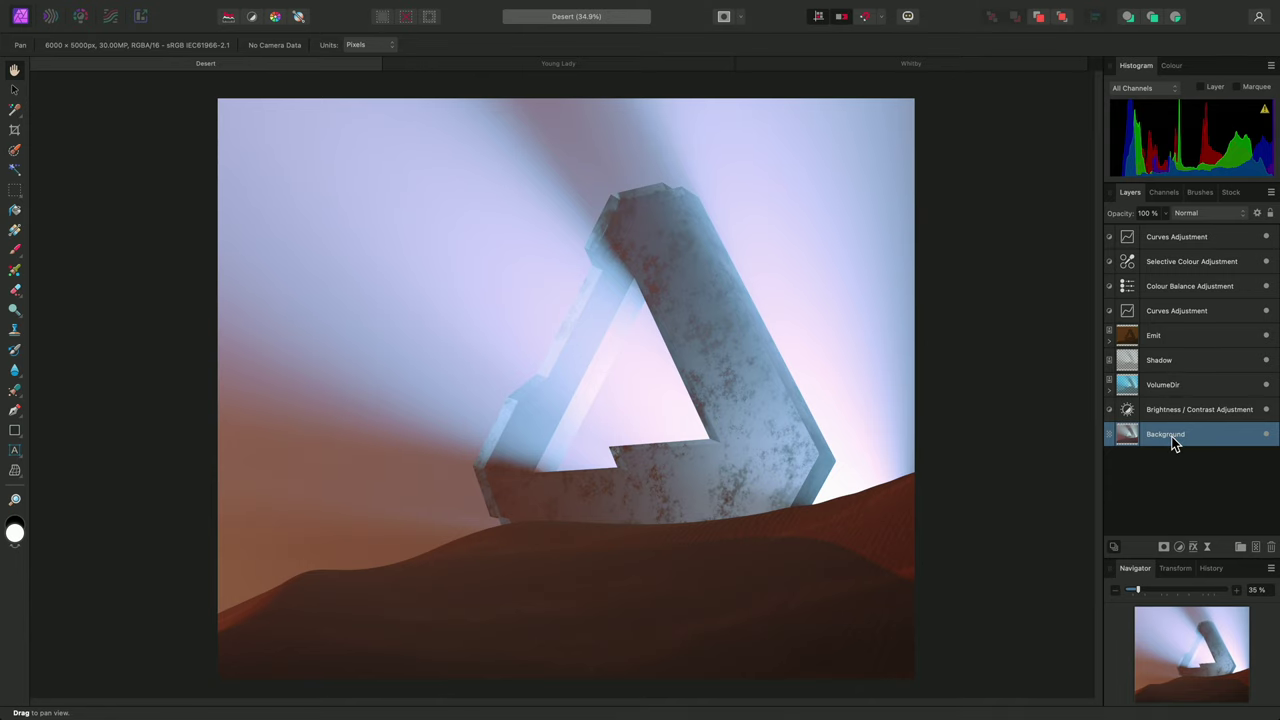
- Zoom into the dark dune to about 934%, then back out to about 427%
scroll(786, 534, up, 10)
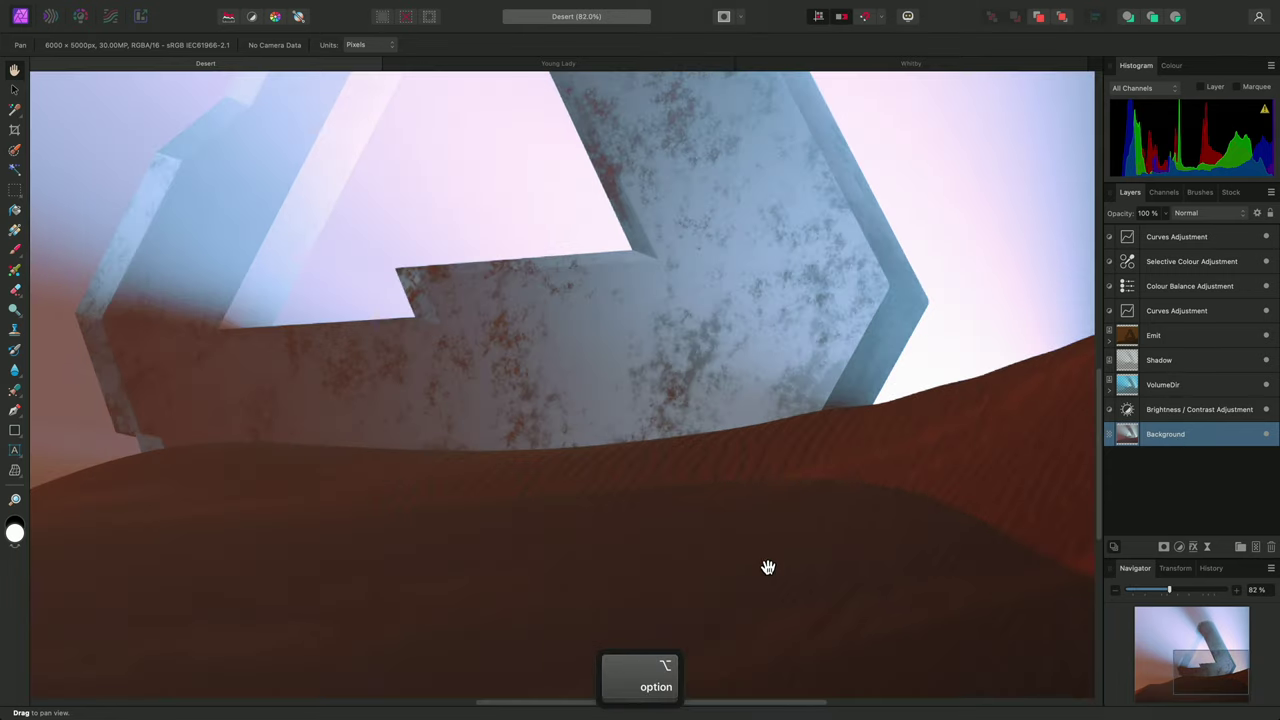
scroll(697, 468, up, 10)
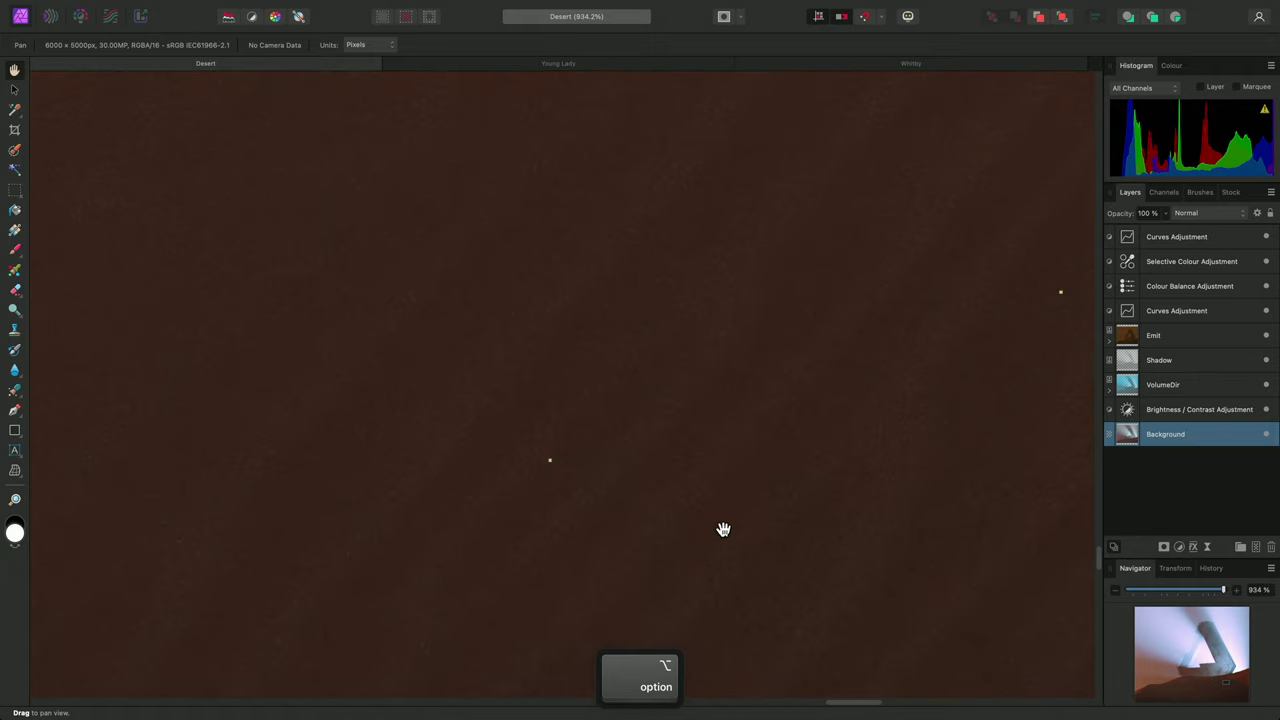
scroll(734, 466, up, 10)
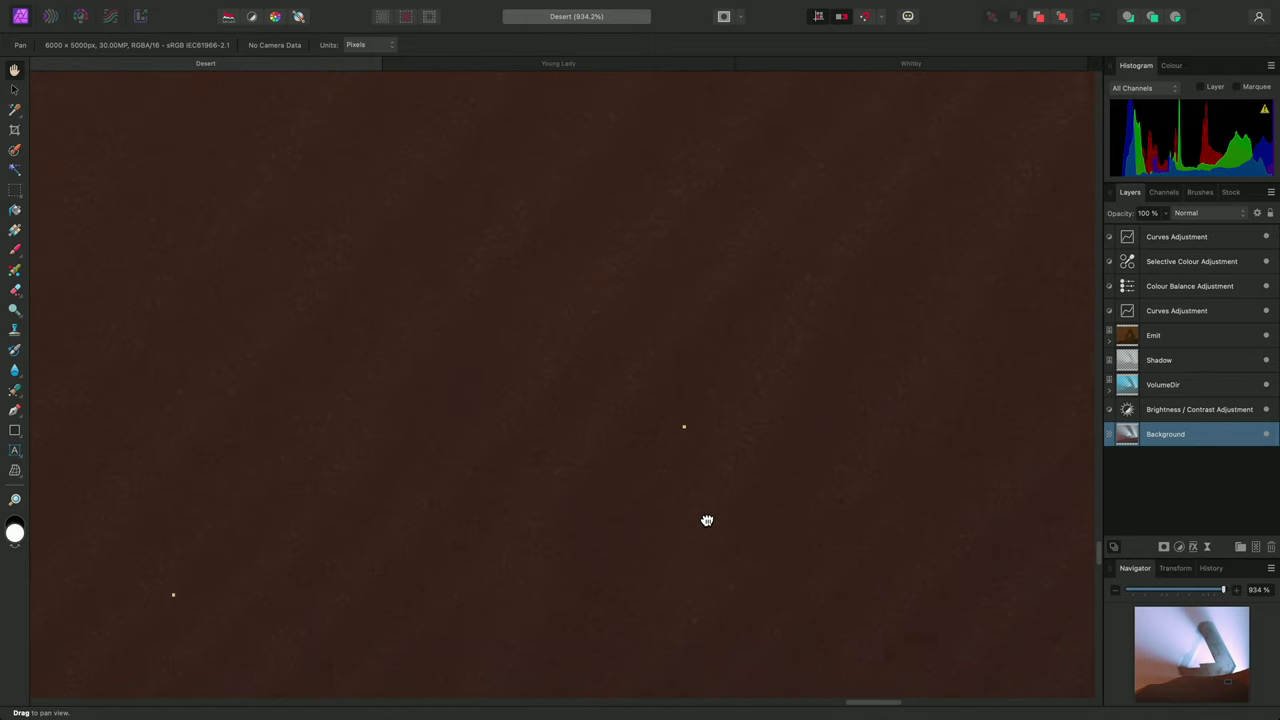
scroll(632, 483, up, 10)
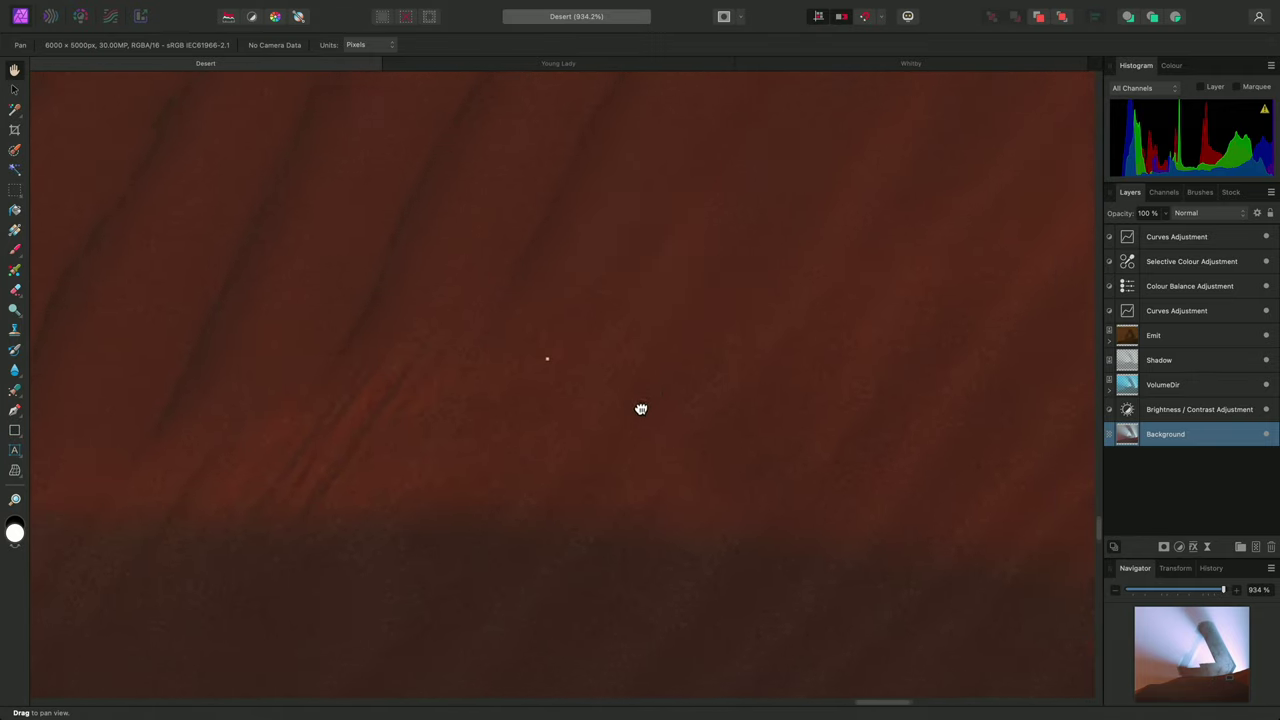
scroll(584, 453, down, 10)
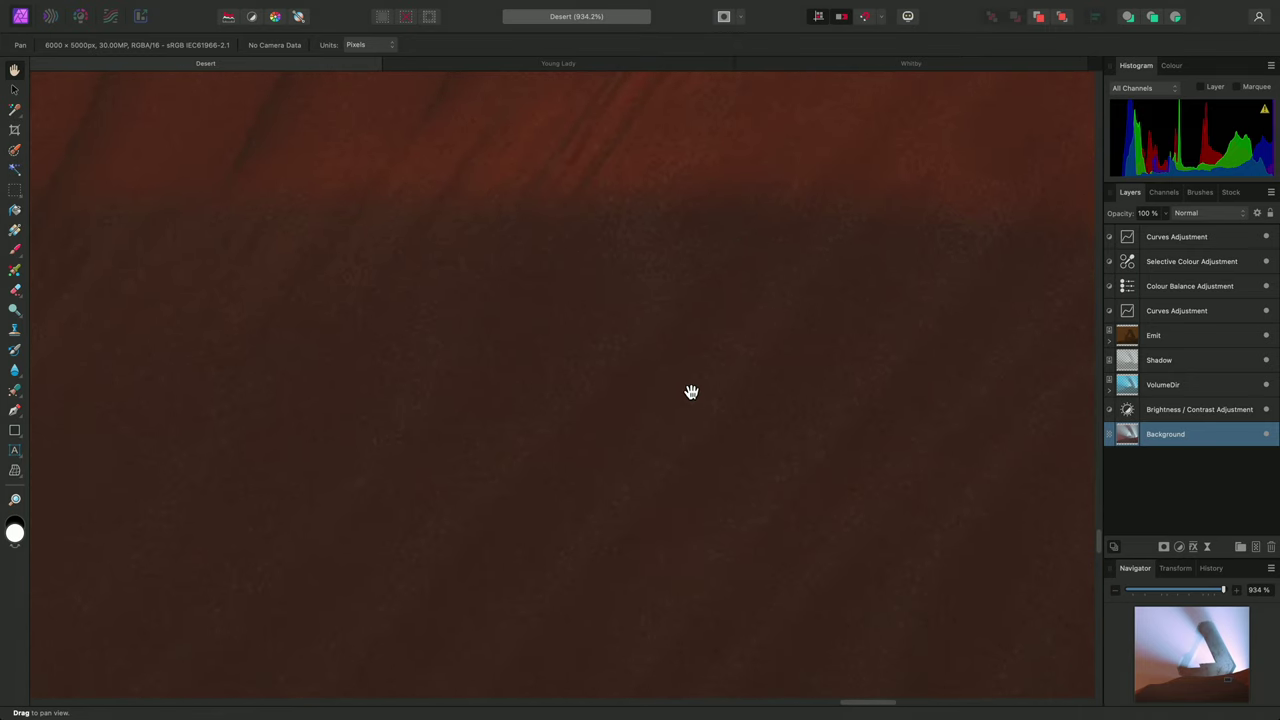
scroll(690, 454, down, 1)
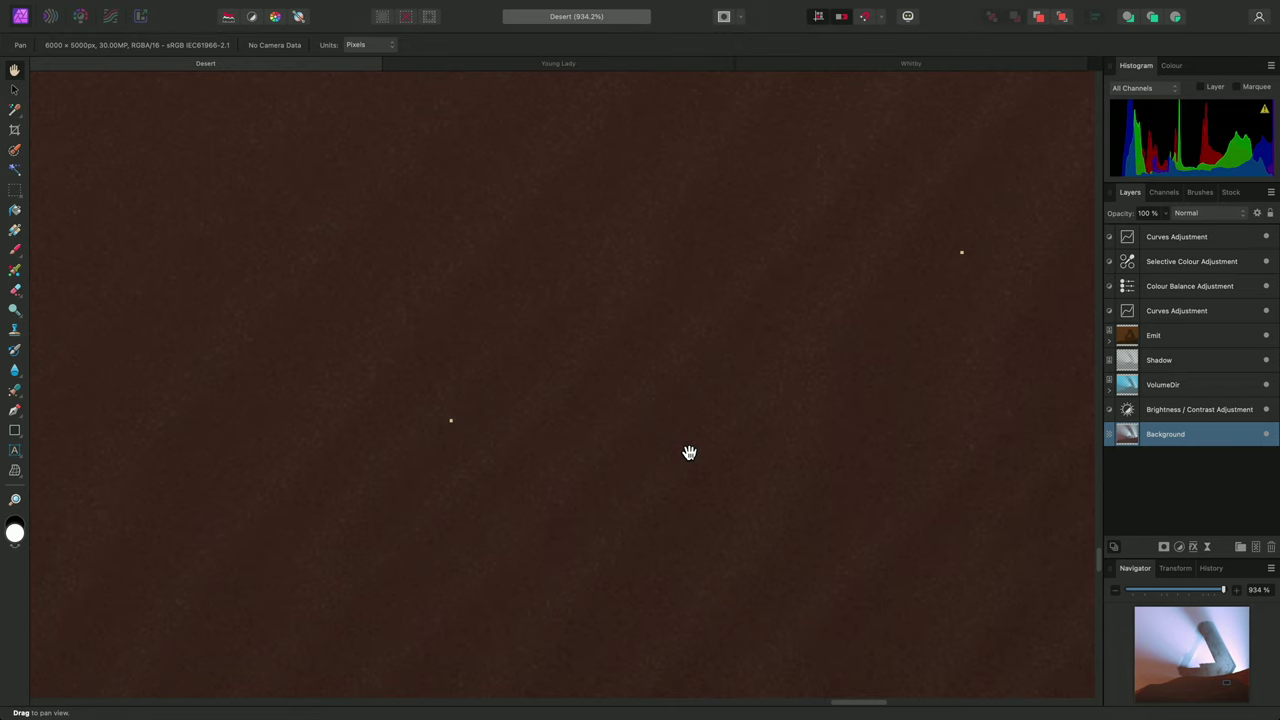
alt+scroll(677, 449, down, 5)
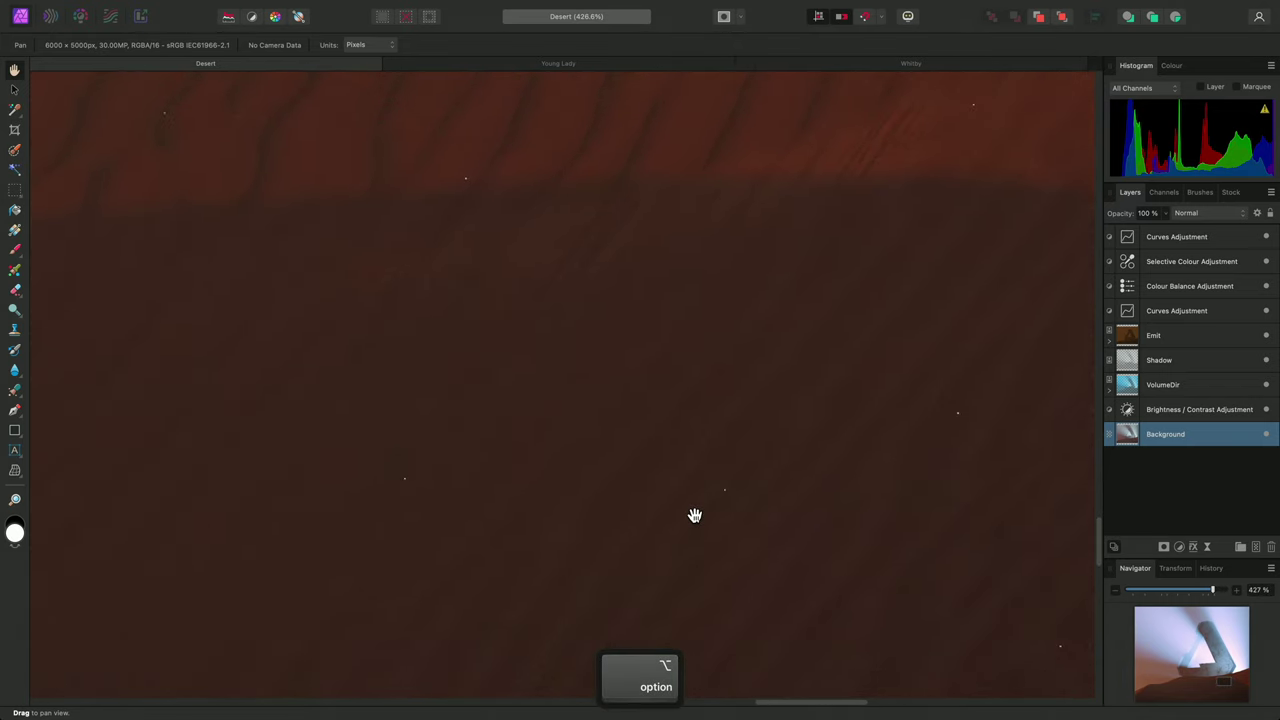
- Pan across the dark dune texture to inspect the stray white specks
drag(695, 515, 734, 449)
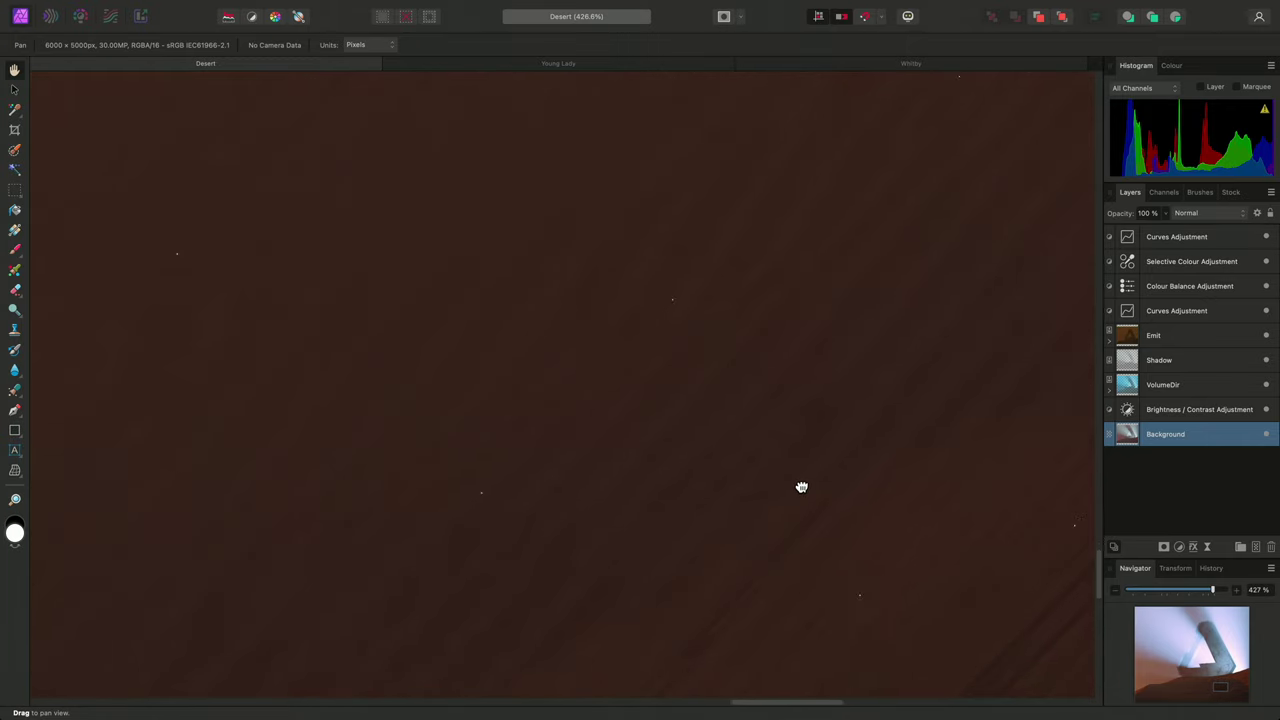
drag(746, 553, 778, 504)
drag(763, 500, 823, 506)
drag(472, 415, 565, 467)
- Add a live Median Blur filter layer to the Background via Layer > New Live Filter Layer > Blur
mouse_move(508, 8)
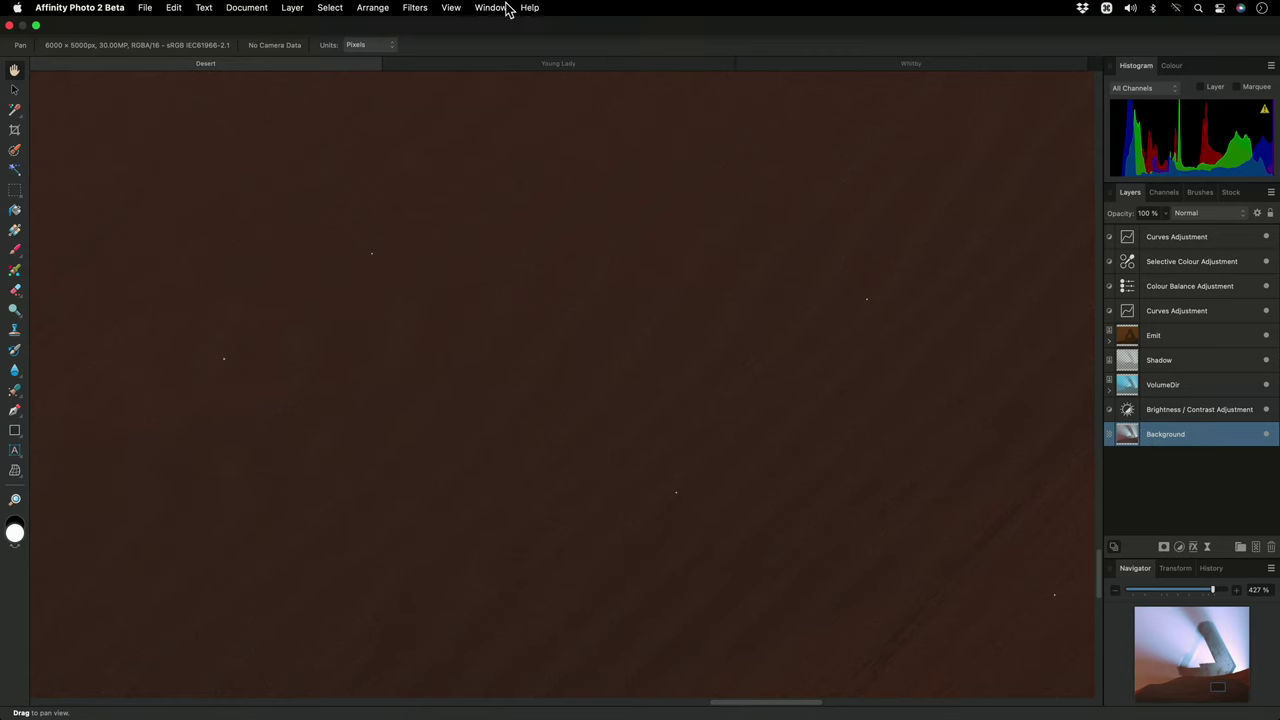
click(415, 8)
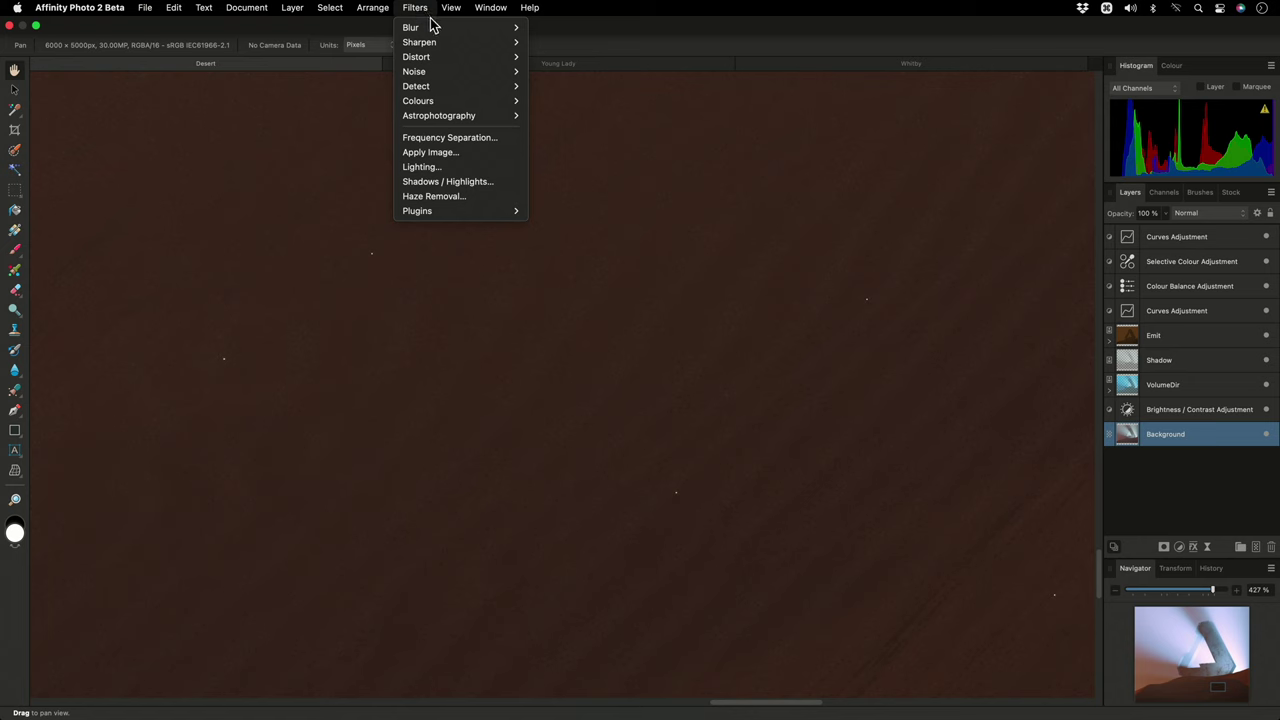
mouse_move(431, 28)
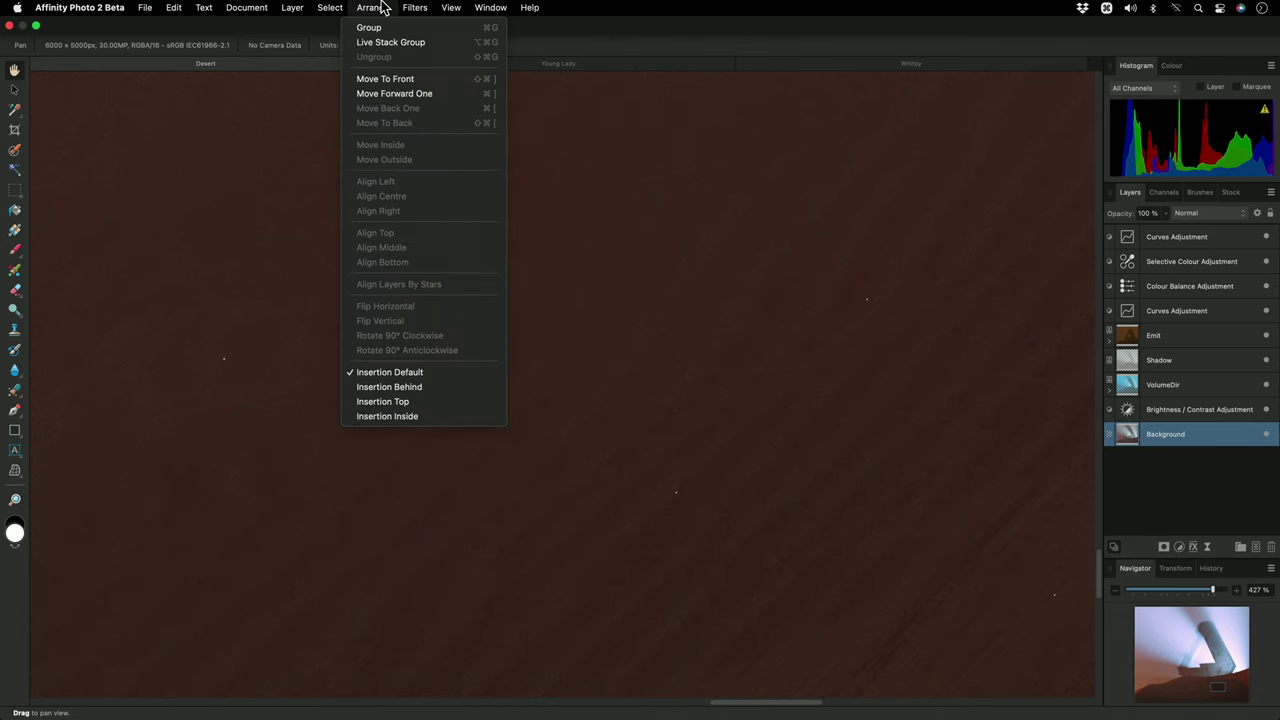
mouse_move(293, 10)
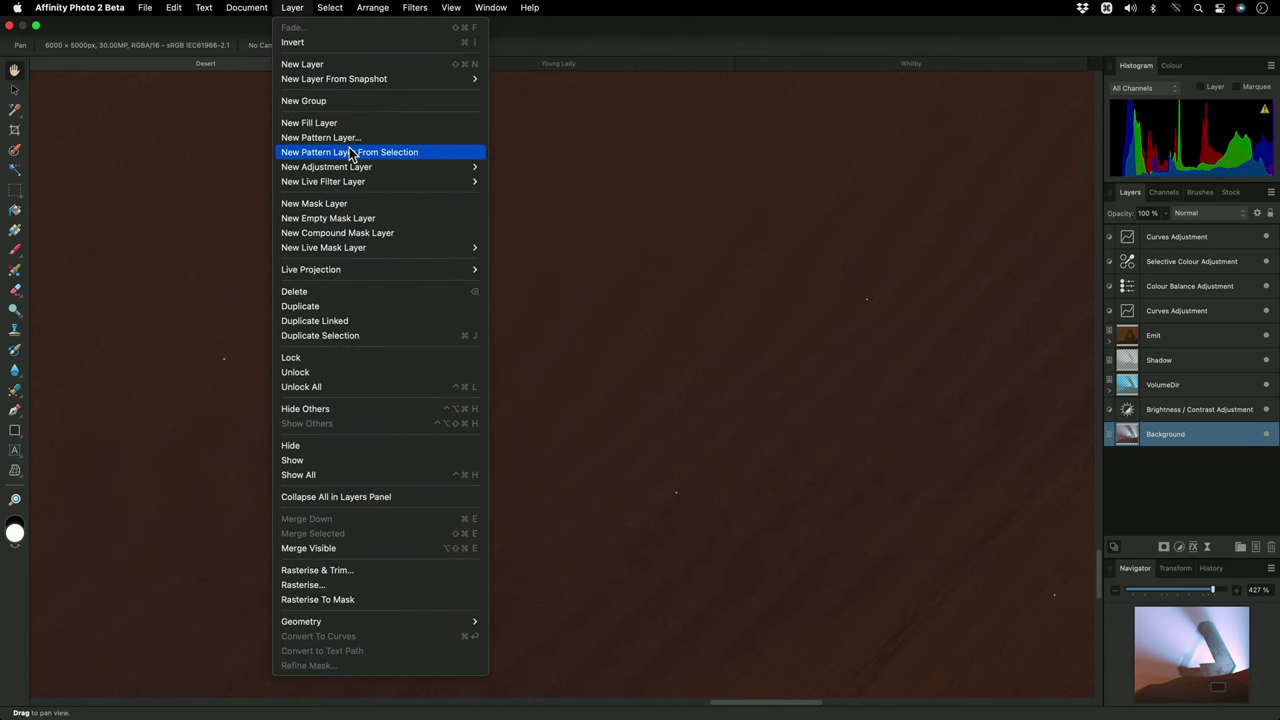
mouse_move(369, 183)
mouse_move(505, 183)
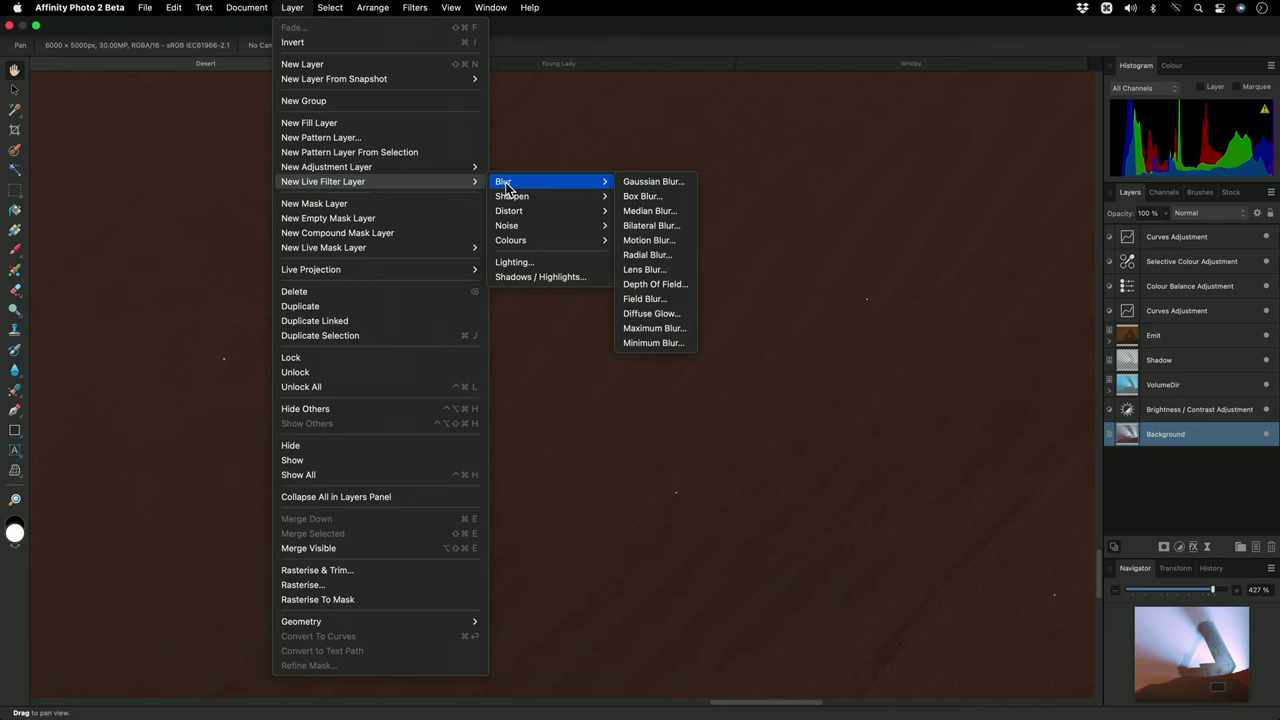
click(679, 215)
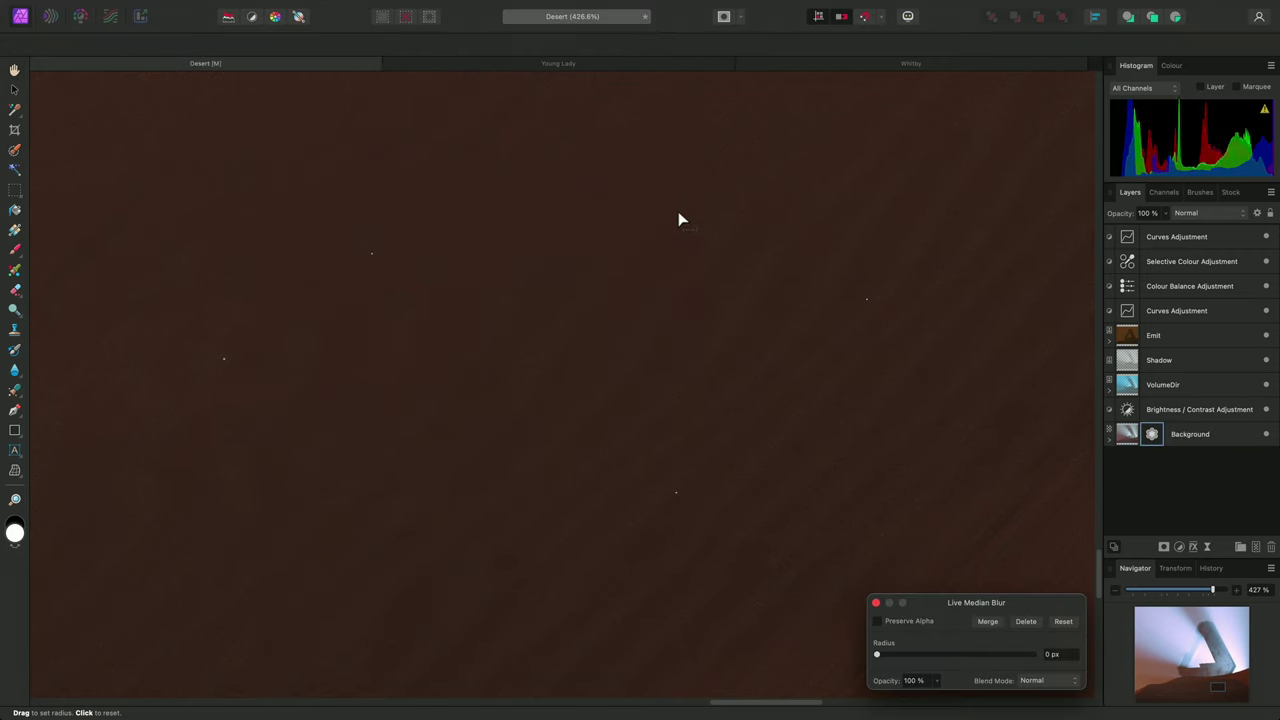
- Expand the Background layer, tick Preserve Alpha and set the blur radius to 2 px
click(1109, 442)
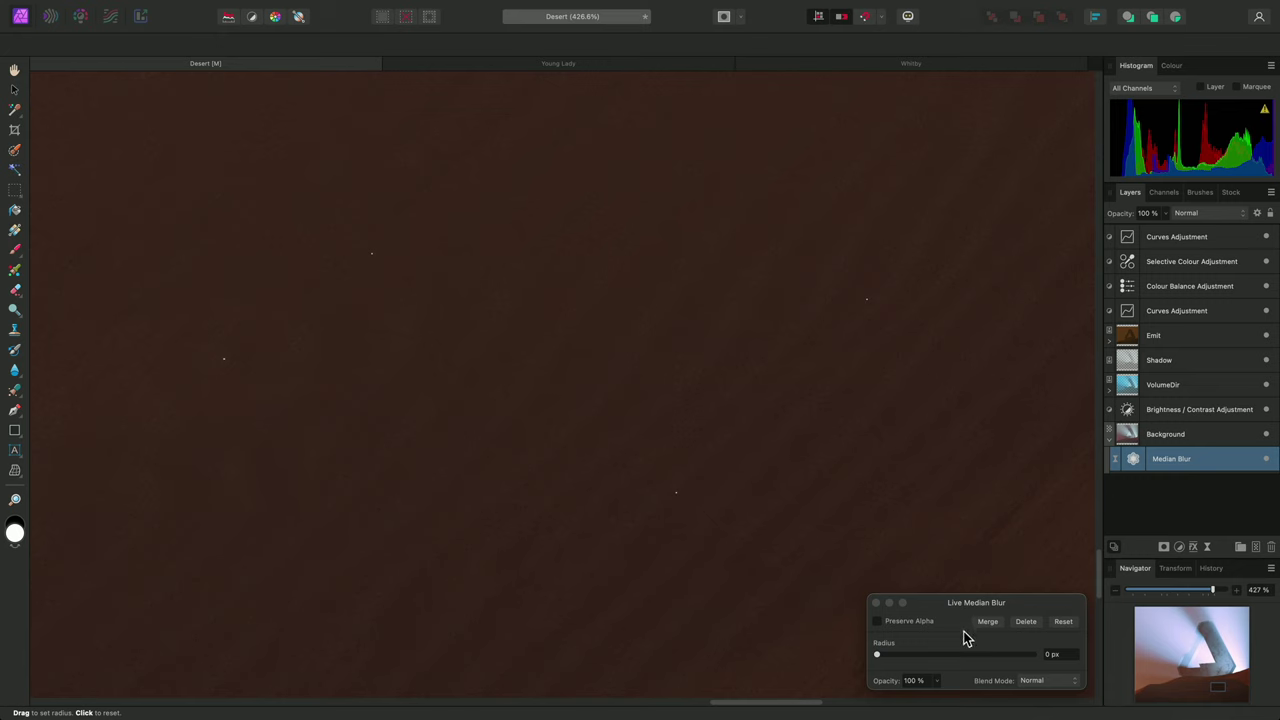
click(918, 624)
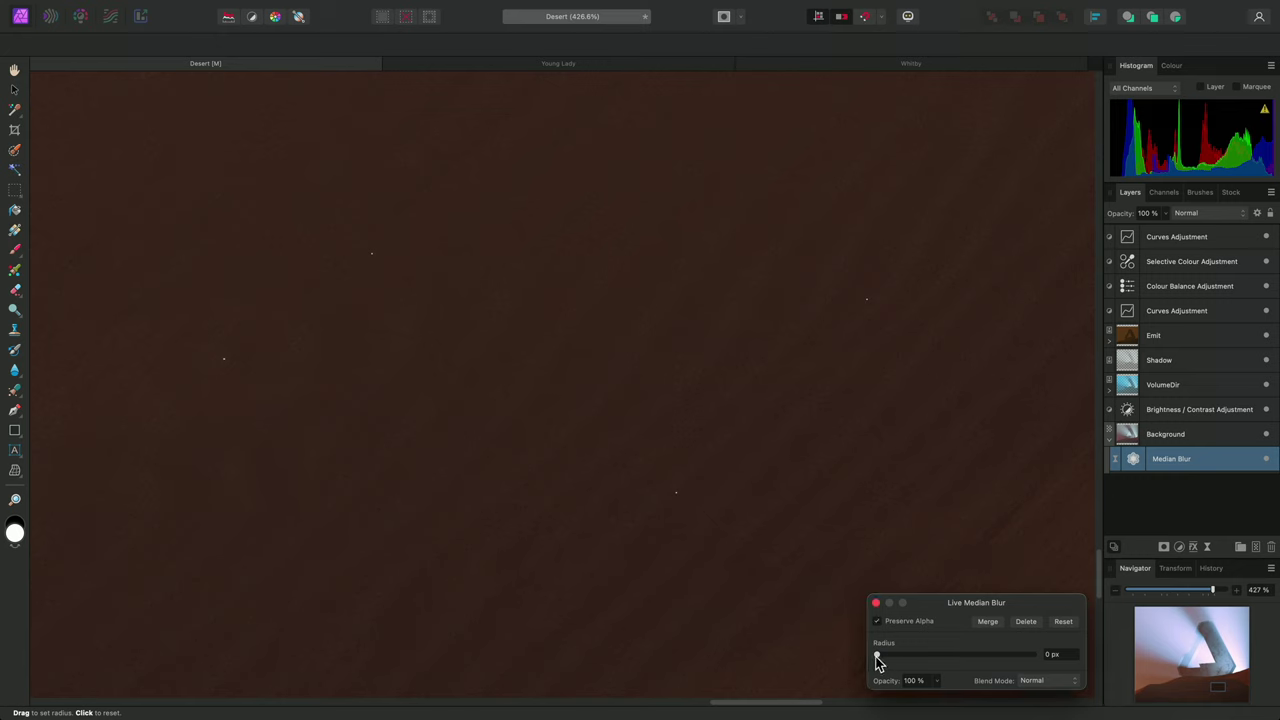
drag(877, 660, 918, 661)
- Hide the Median Blur layer and zoom in to see the original white specks
click(1268, 463)
click(1267, 463)
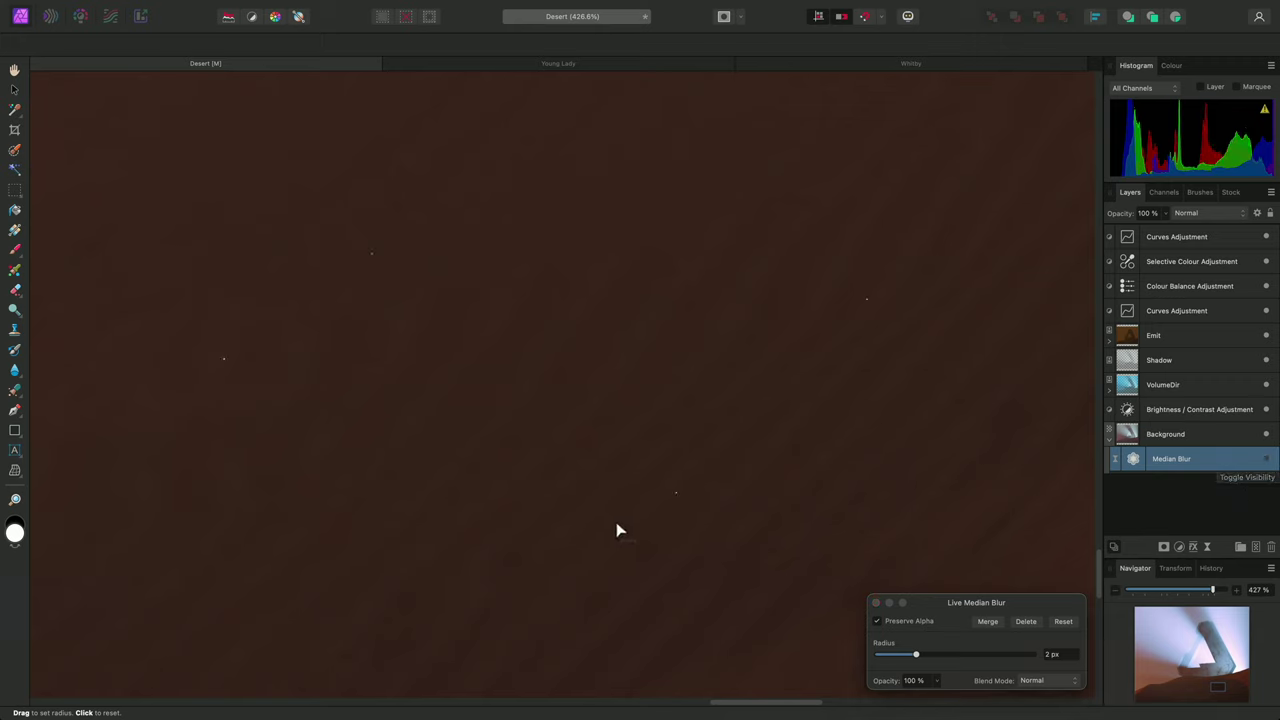
scroll(685, 502, up, 5)
scroll(684, 501, up, 10)
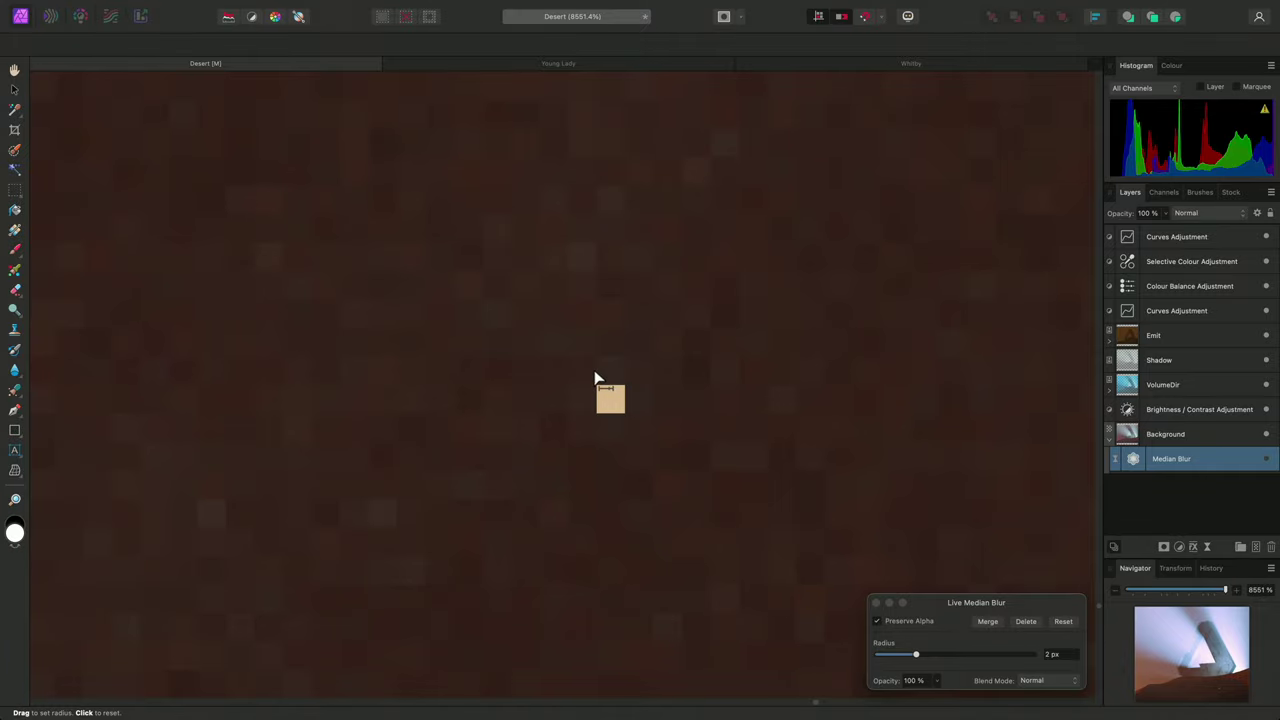
- Turn the Median Blur back on, view at 100%, and close the Live Median Blur settings
click(1266, 458)
scroll(677, 486, down, 1)
scroll(676, 488, down, 2)
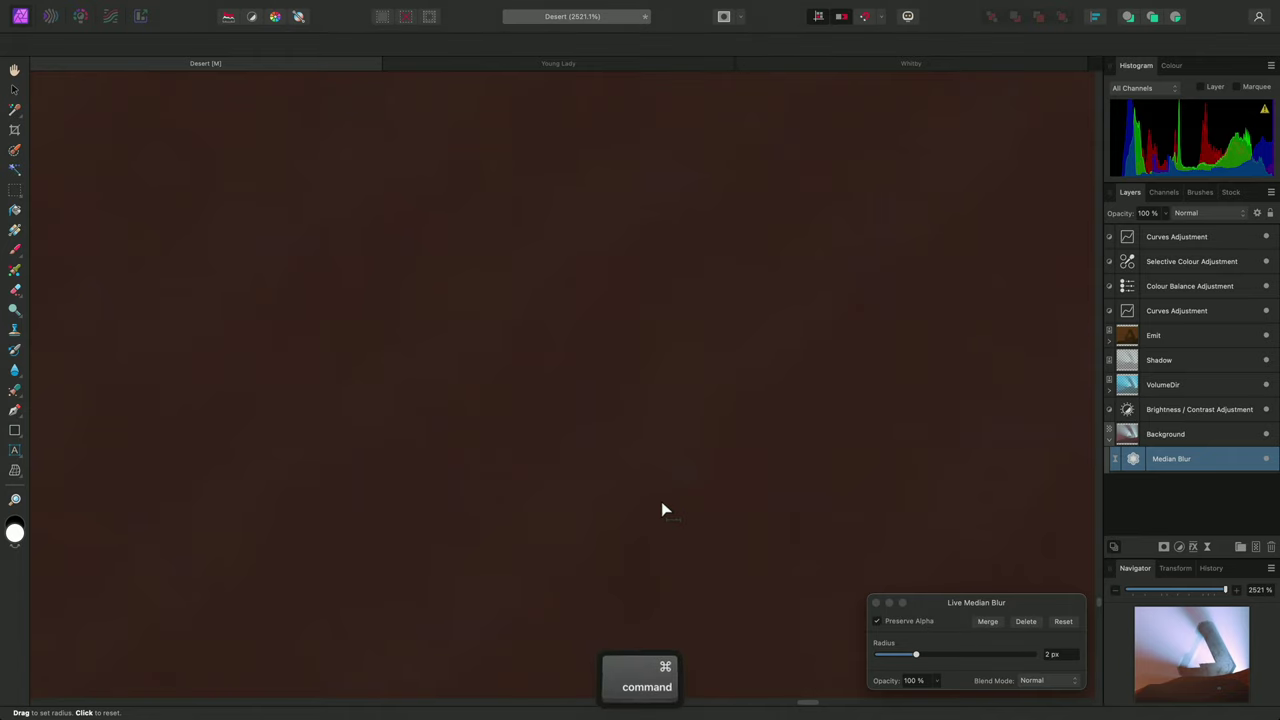
key(super+1)
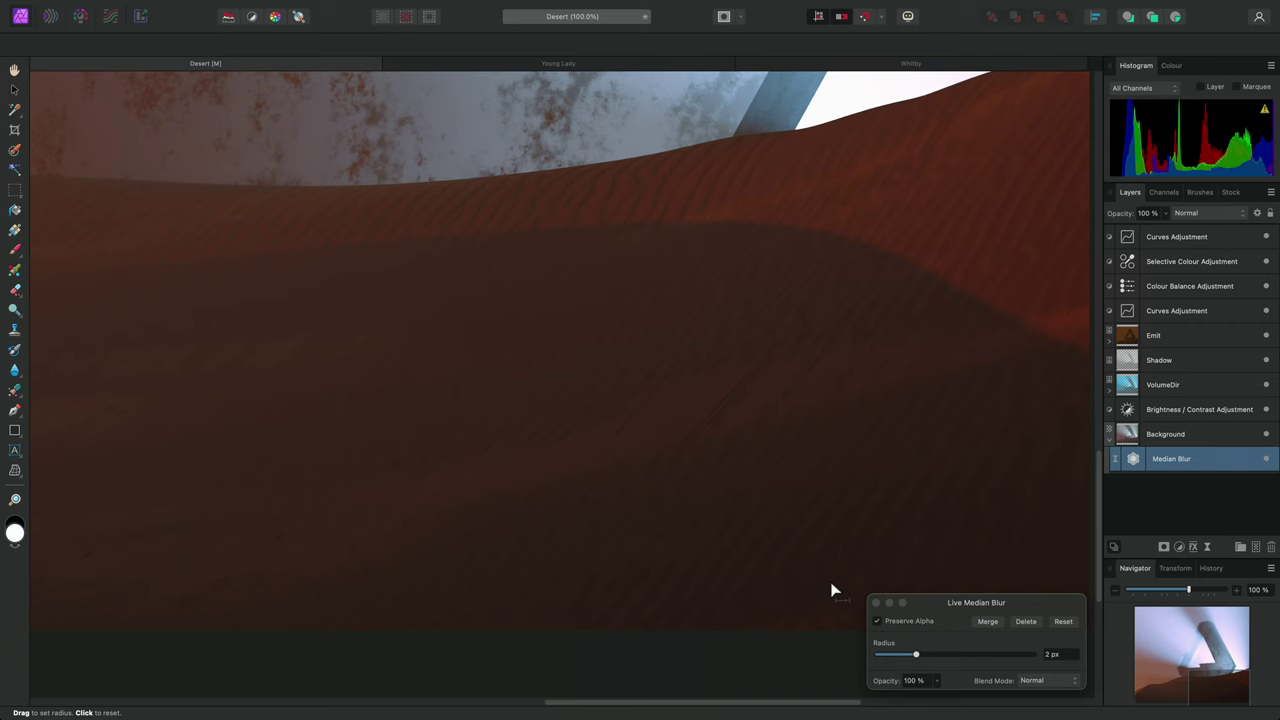
click(876, 605)
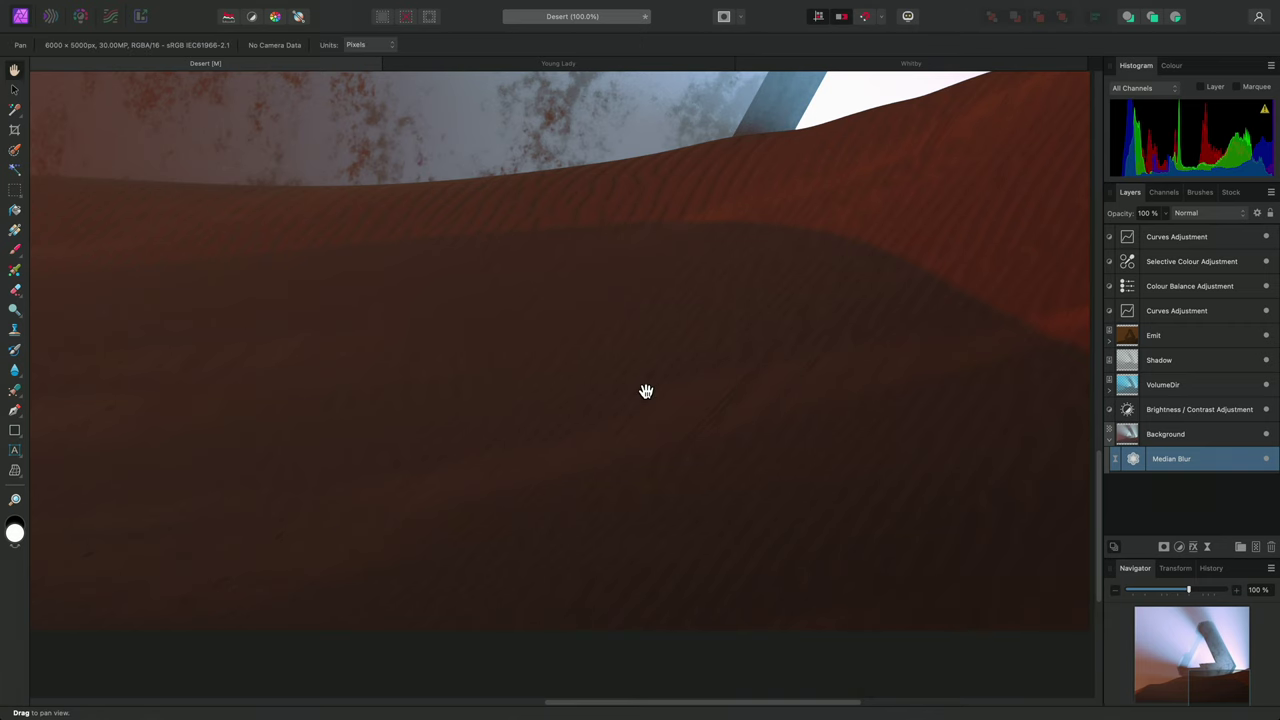
- Switch to the Young Lady portrait, zoom to about 122% and frame the face
click(613, 66)
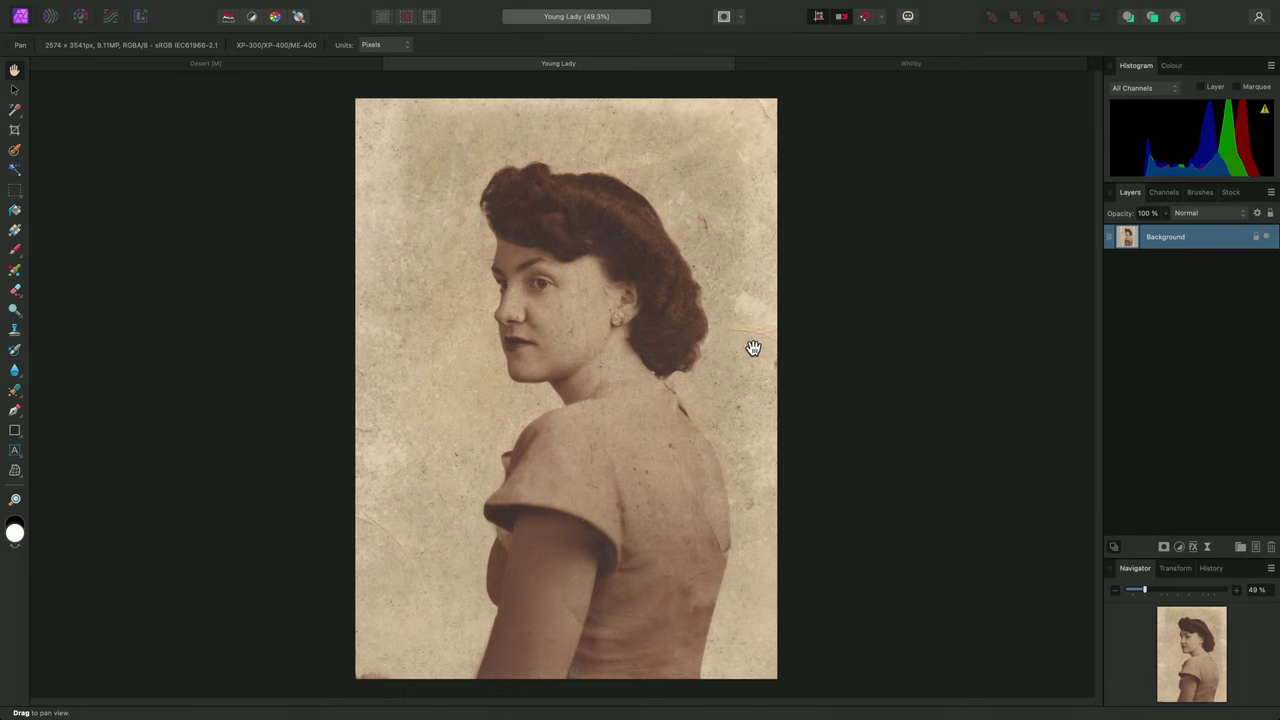
alt+scroll(660, 315, up, 5)
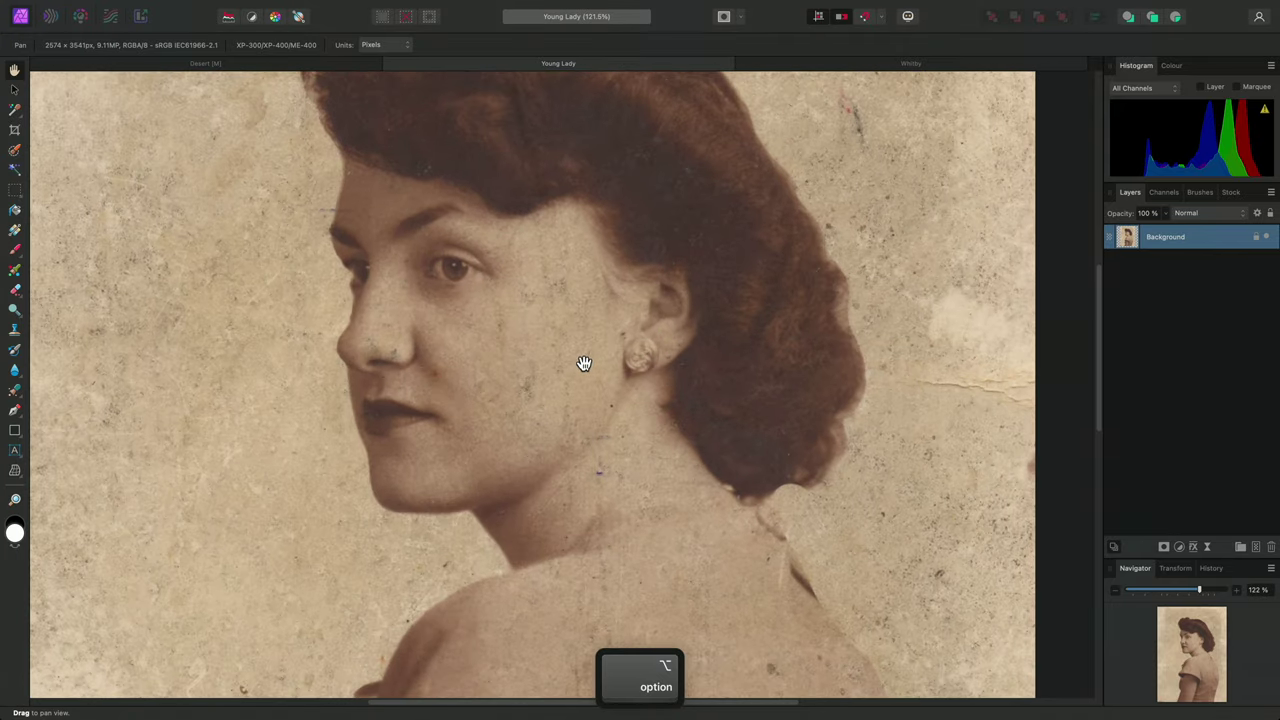
drag(584, 363, 619, 373)
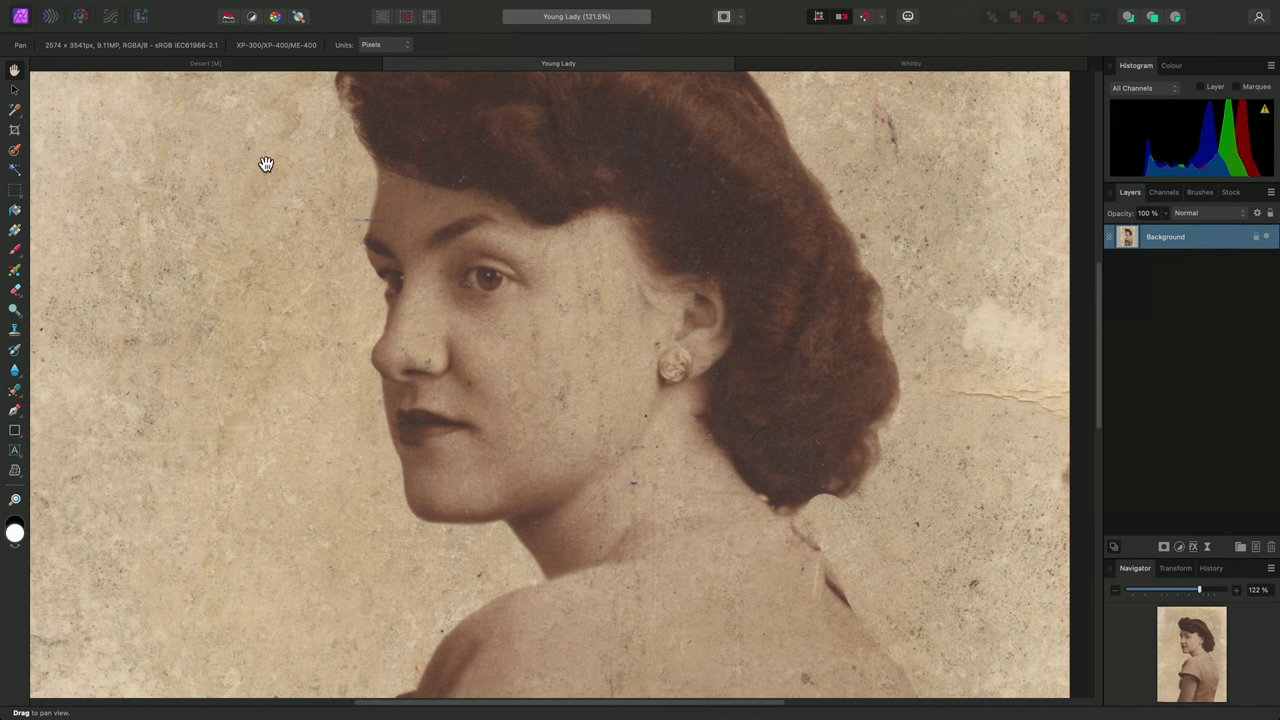
- Add a live Dust & Scratches filter layer via Layer > New Live Filter Layer > Noise
click(292, 8)
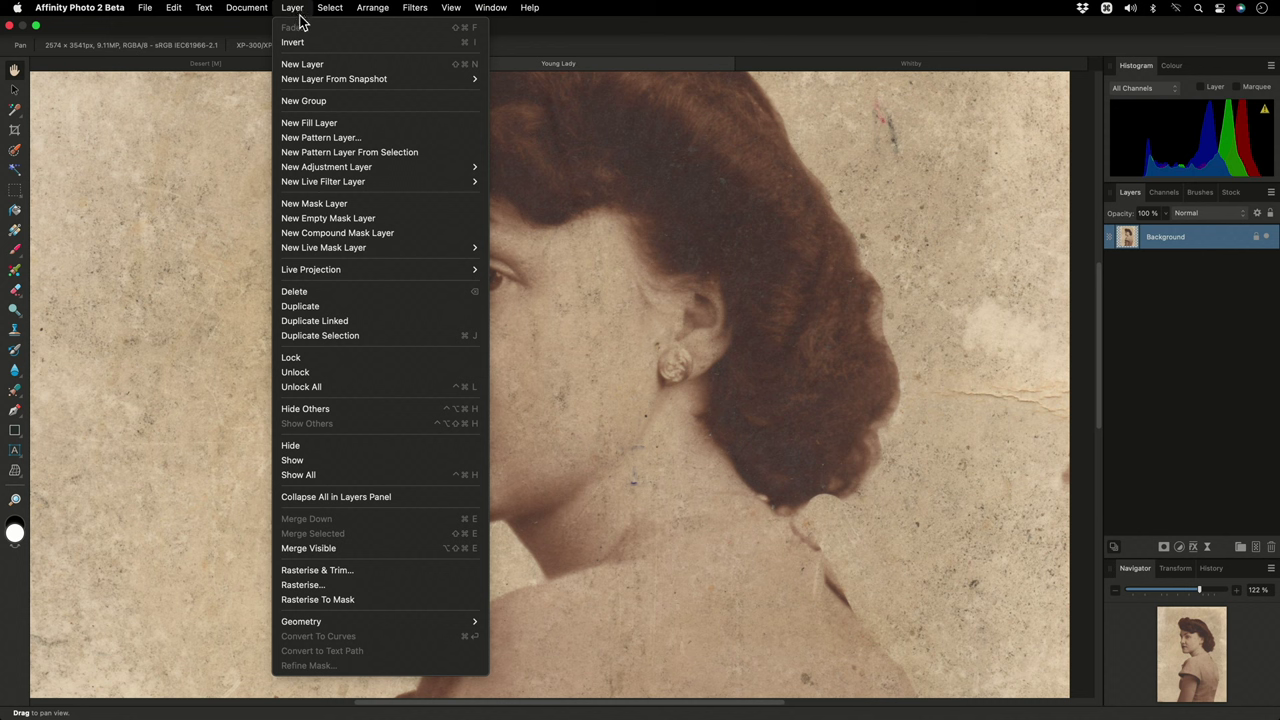
mouse_move(387, 184)
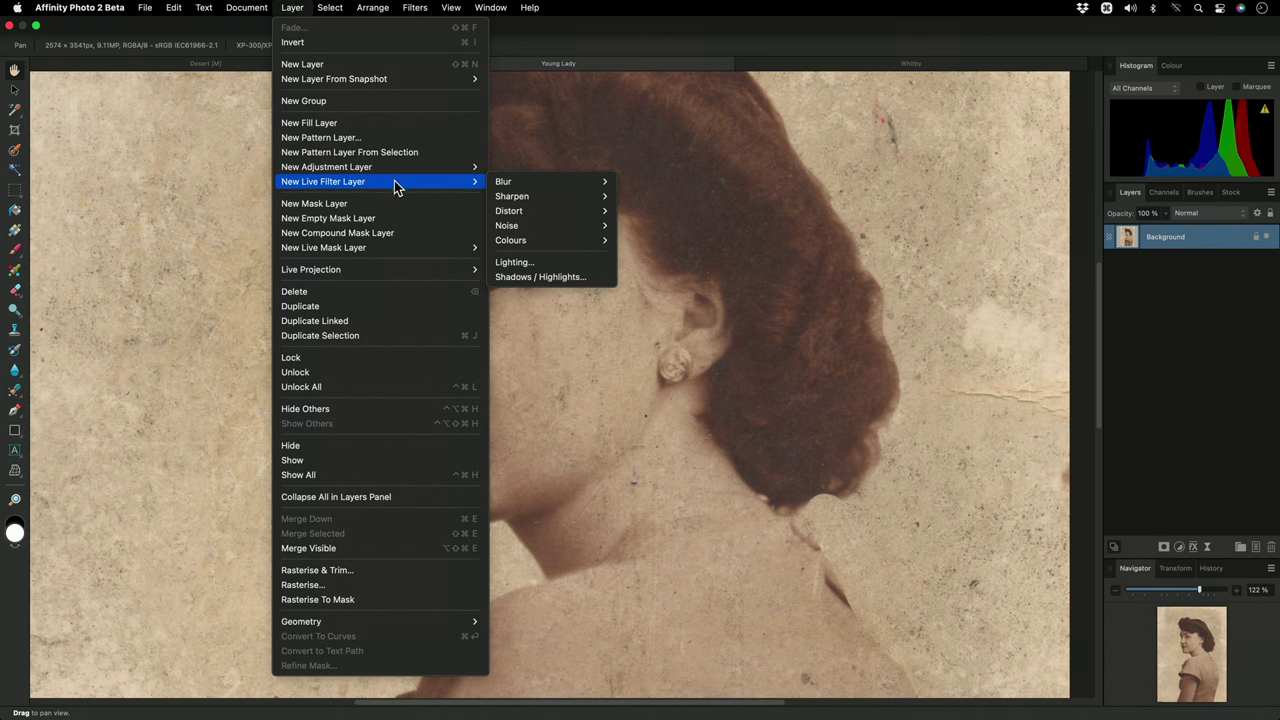
mouse_move(522, 225)
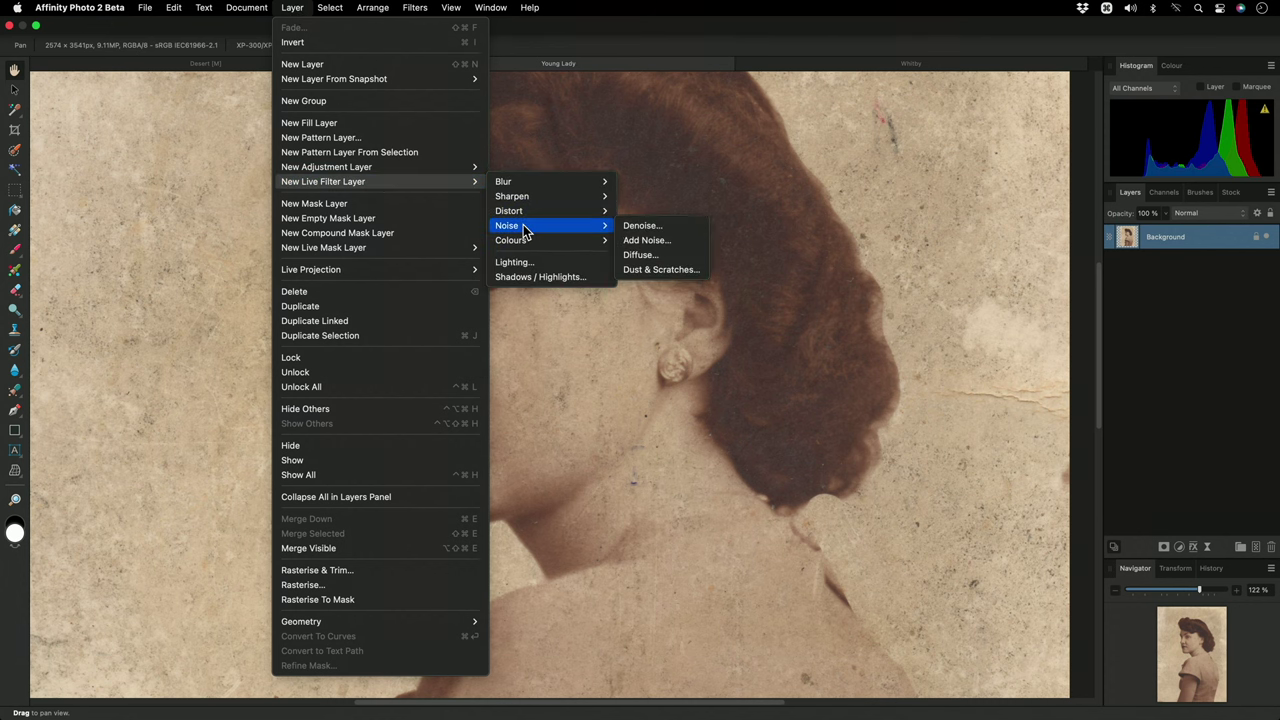
click(667, 270)
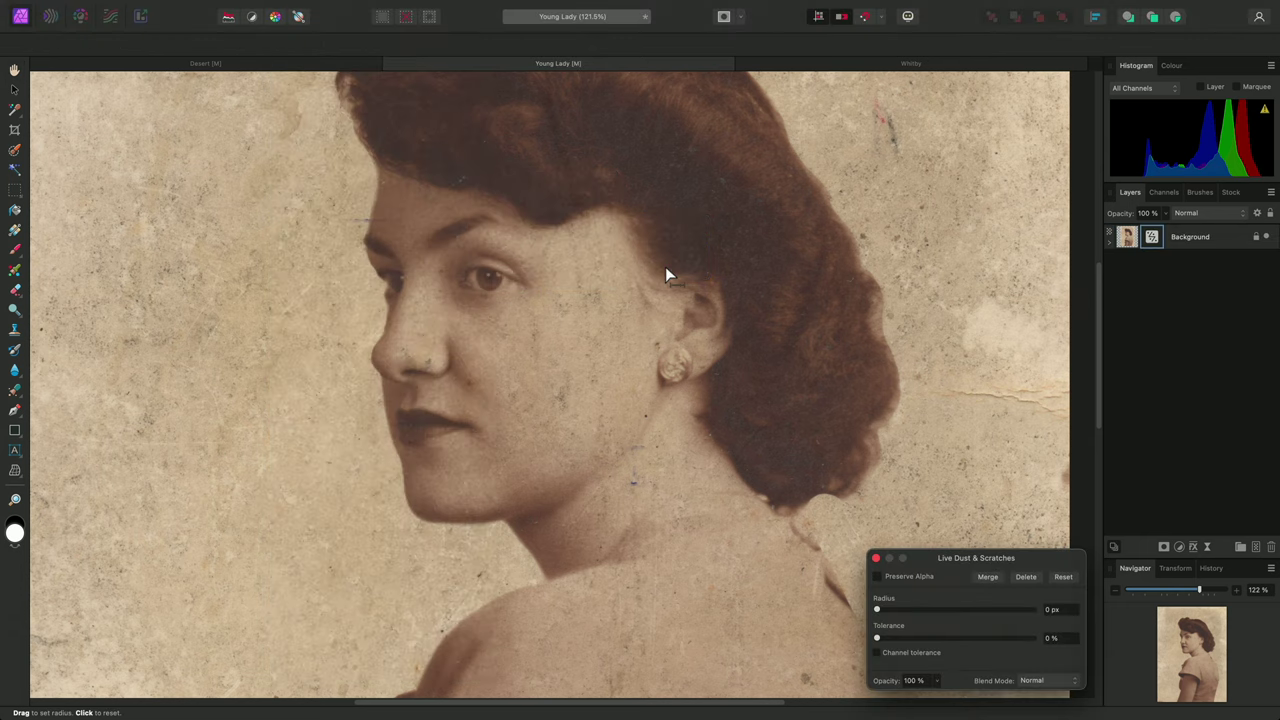
- Set the Dust & Scratches radius to 17 px and tune tolerance down to 4%
key(alt)
scroll(508, 383, up, 5)
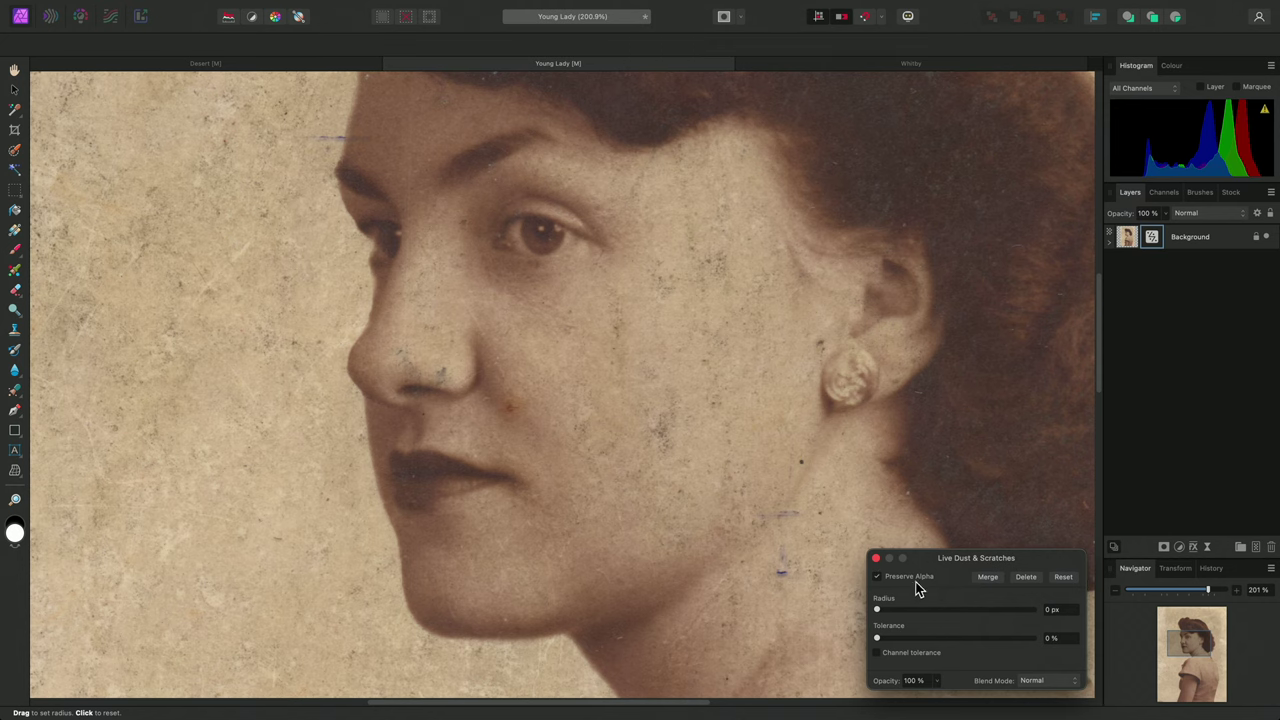
drag(877, 609, 911, 620)
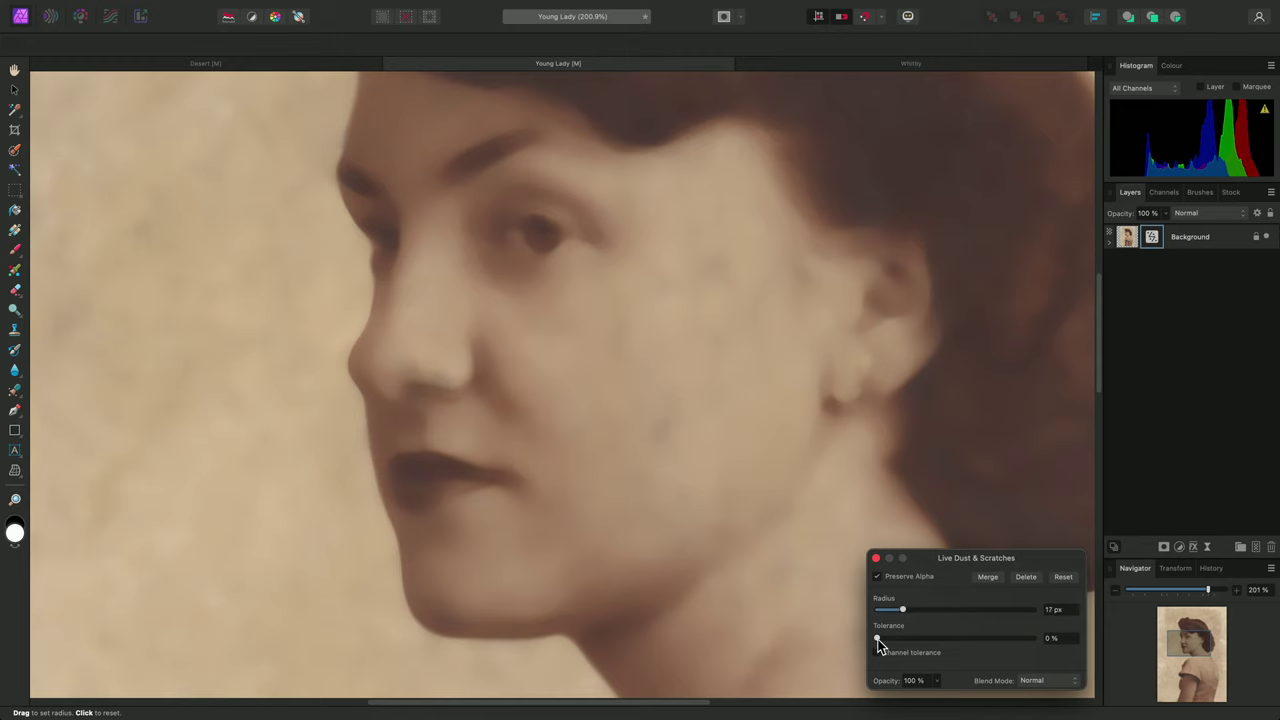
drag(878, 639, 905, 639)
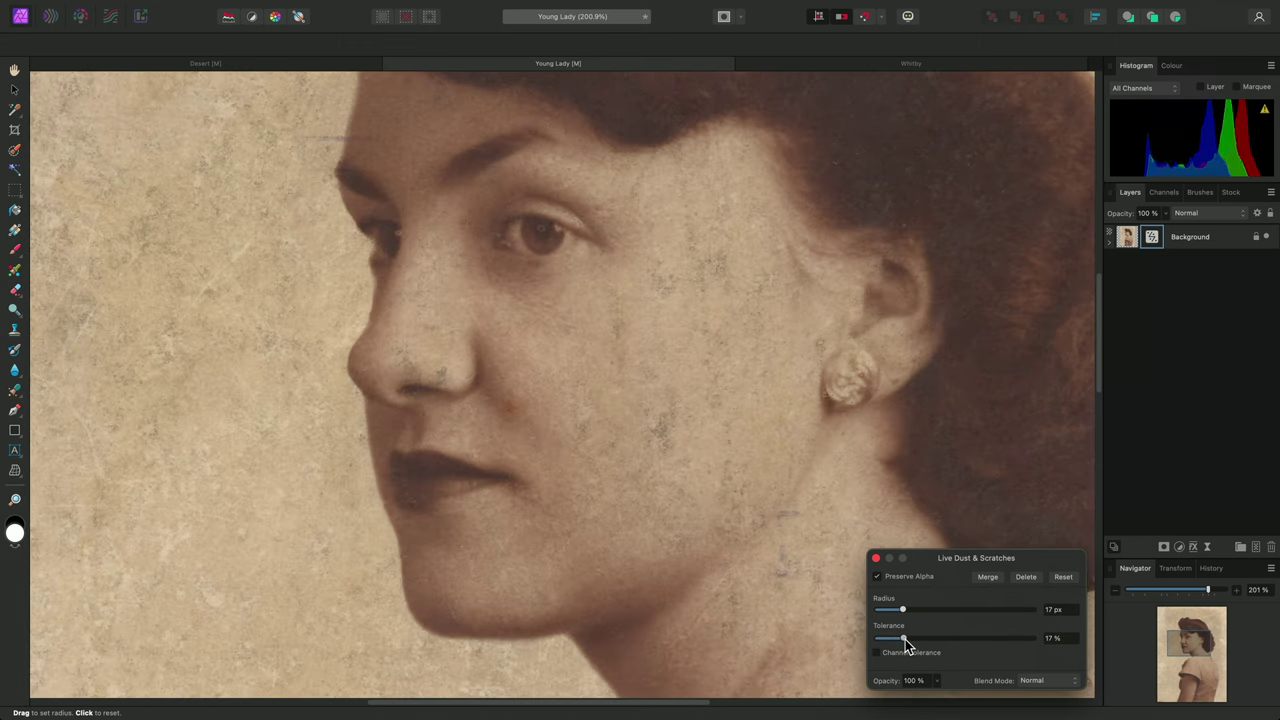
drag(905, 639, 882, 641)
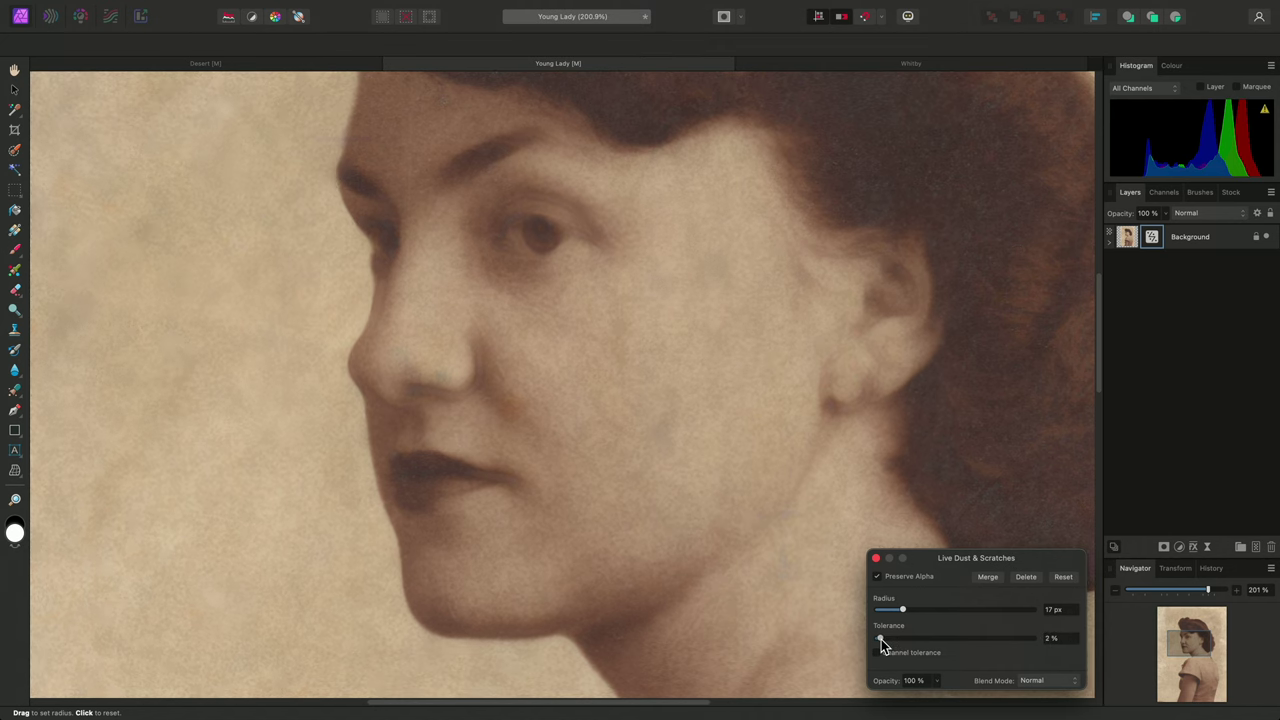
drag(877, 639, 880, 639)
scroll(639, 516, down, 6)
key(alt)
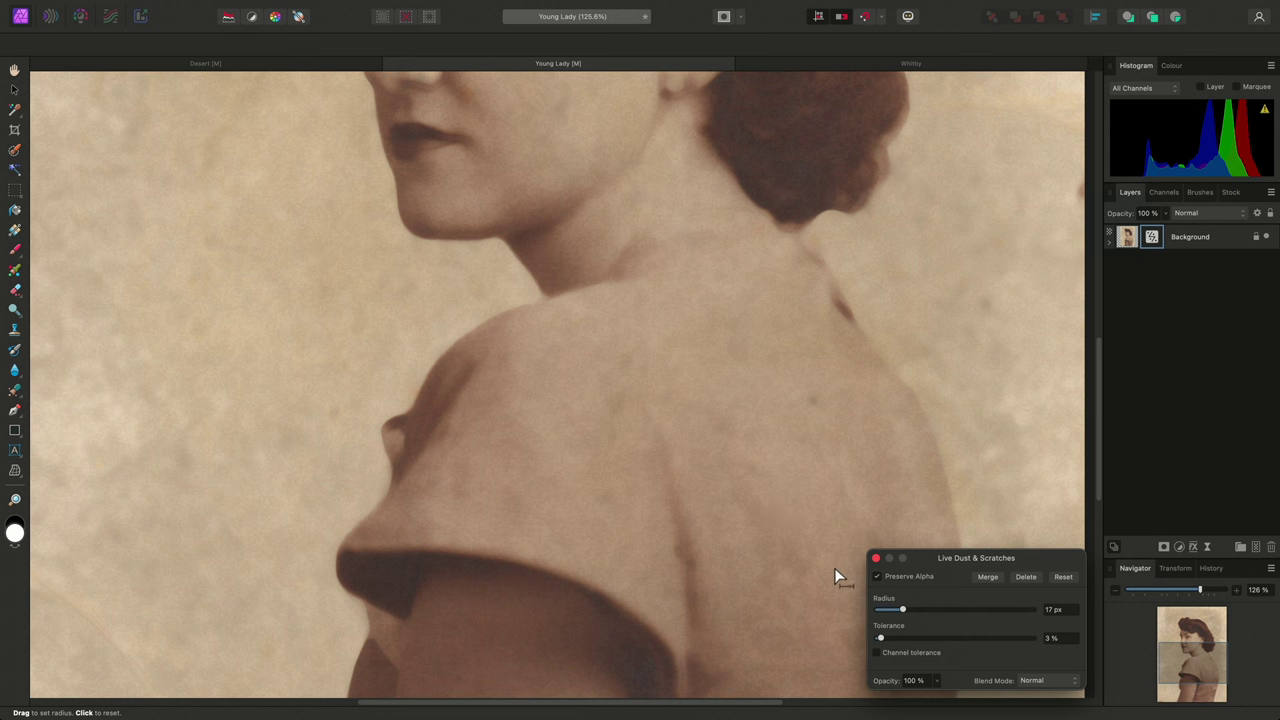
mouse_move(881, 640)
mouse_down()
mouse_move(896, 643)
mouse_move(883, 641)
mouse_up()
scroll(712, 380, up, 5)
scroll(516, 326, up, 4)
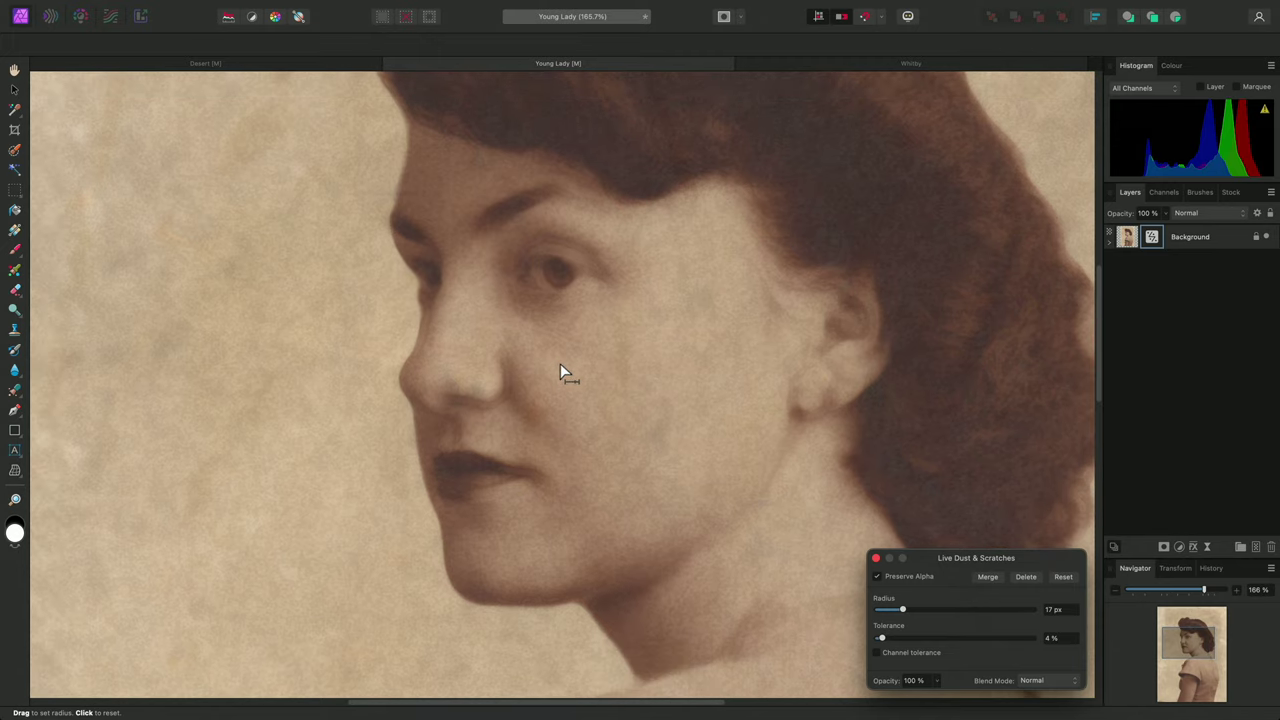
- Close the filter settings, reveal the nested filter layer, and select the Paint Brush
click(876, 558)
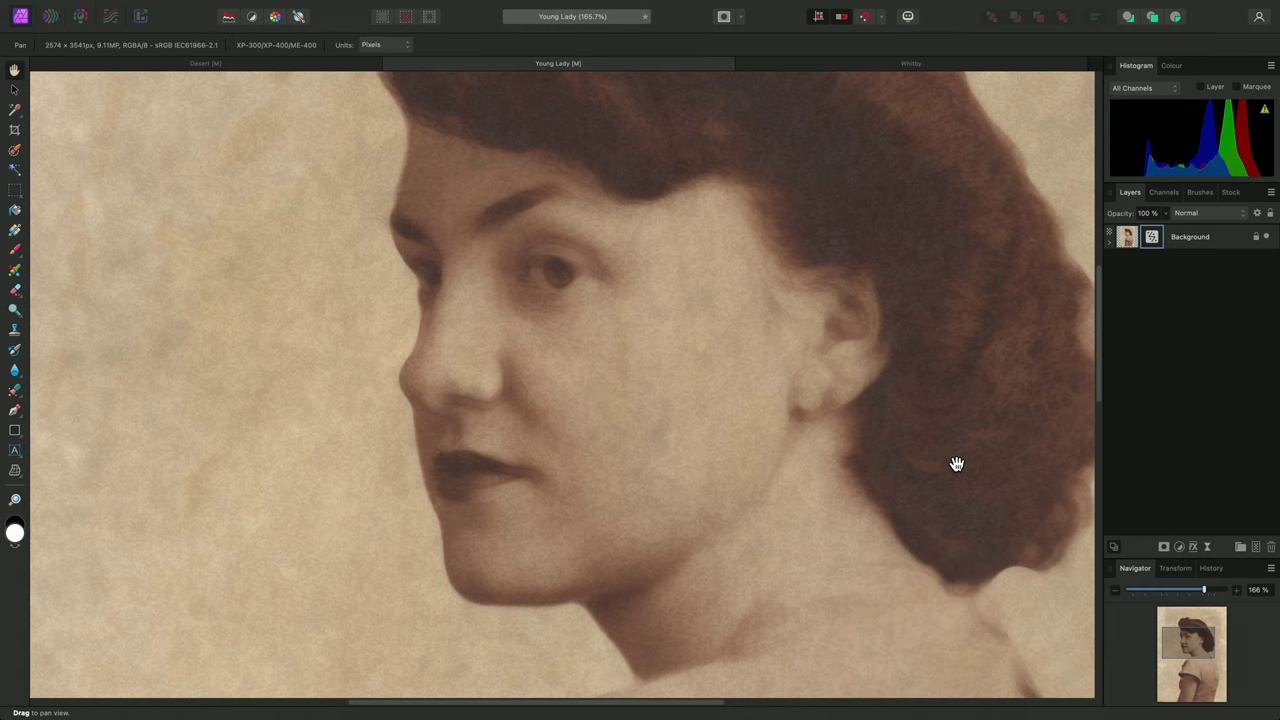
click(1109, 243)
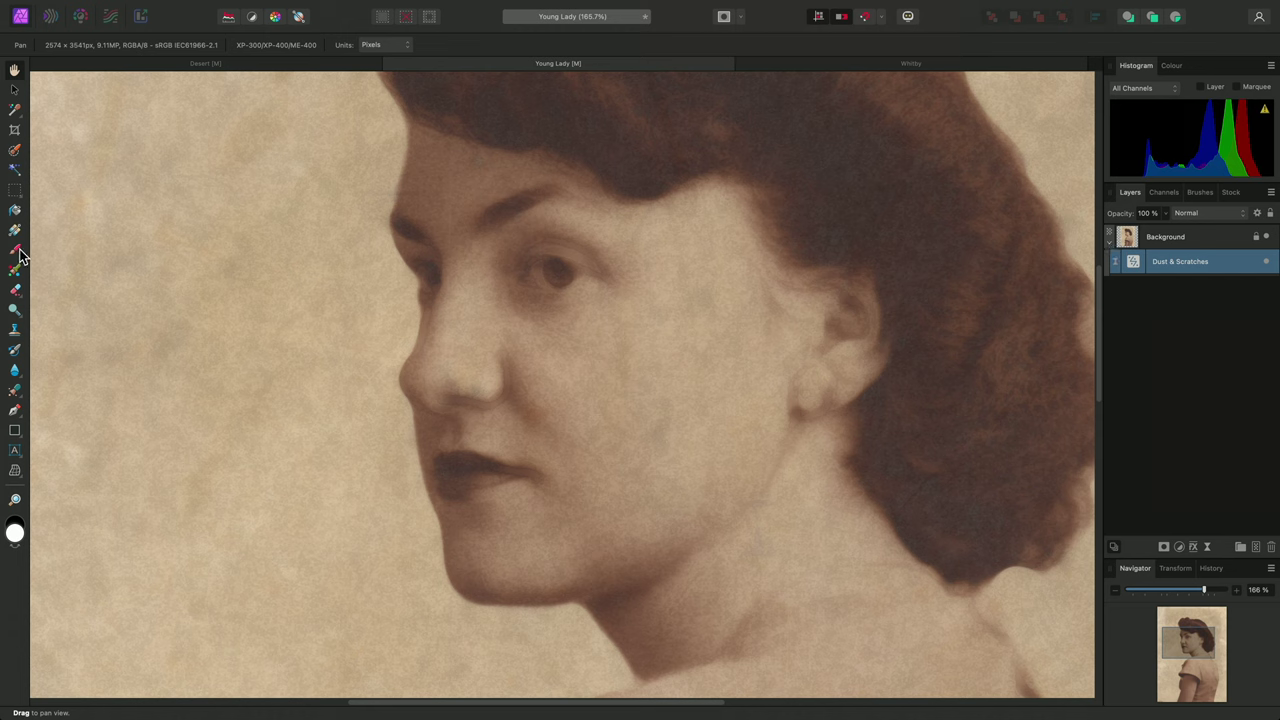
click(15, 251)
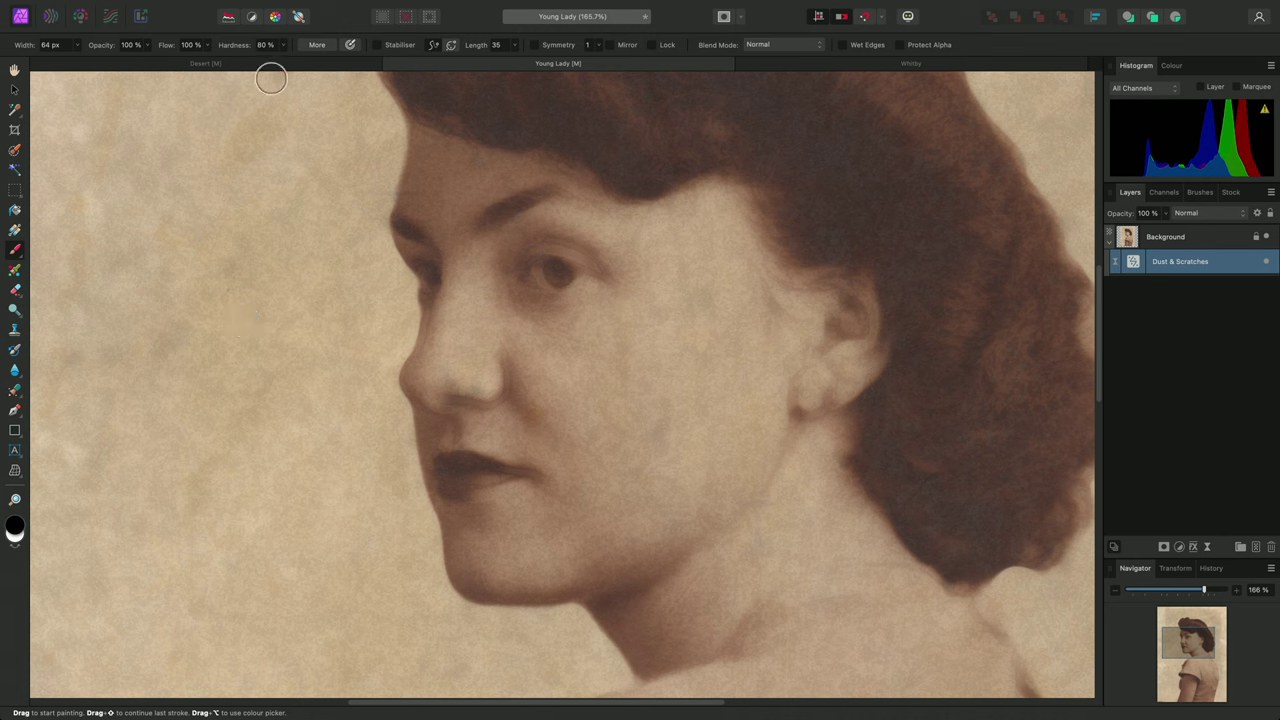
- Use a 0% hardness brush of about 450 px to paint black over the face on the filter mask
click(283, 45)
drag(286, 61, 185, 64)
key(bracketright)
key(bracketright)
key(bracketright)
key(bracketright)
key(bracketright)
key(bracketright)
key(bracketright)
key(bracketright)
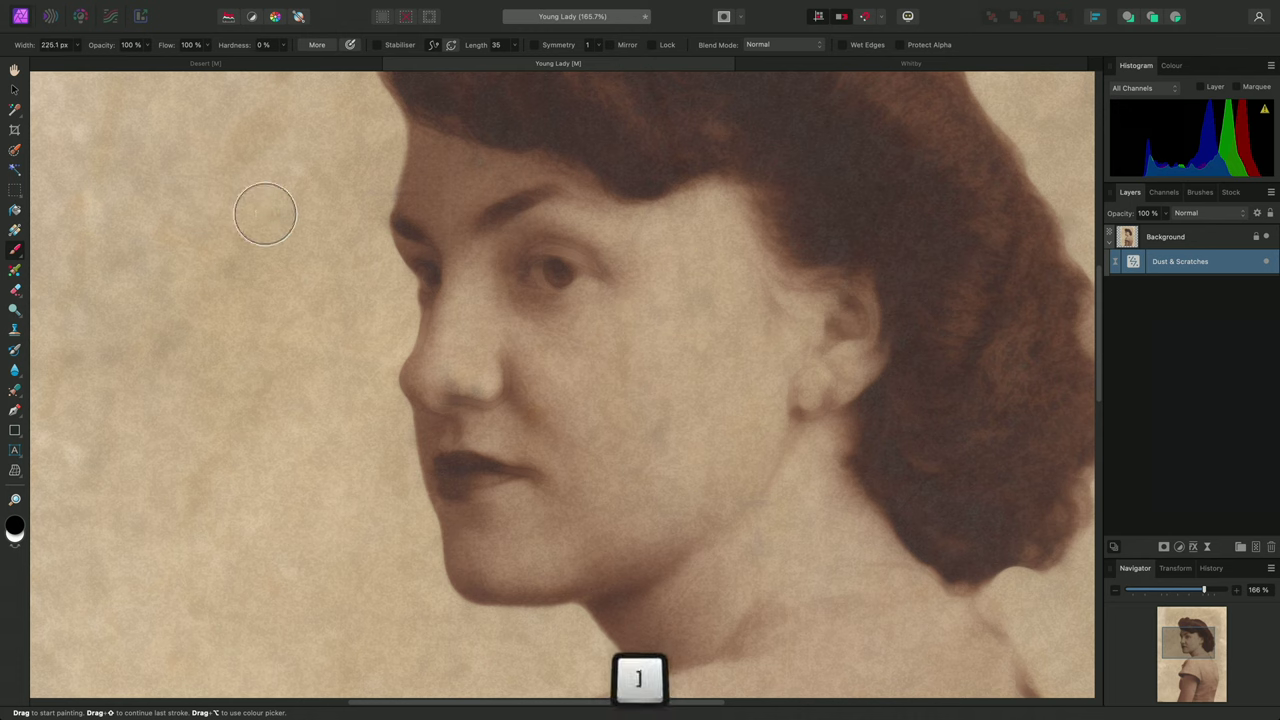
key(bracketright)
key(bracketright)
key(bracketright)
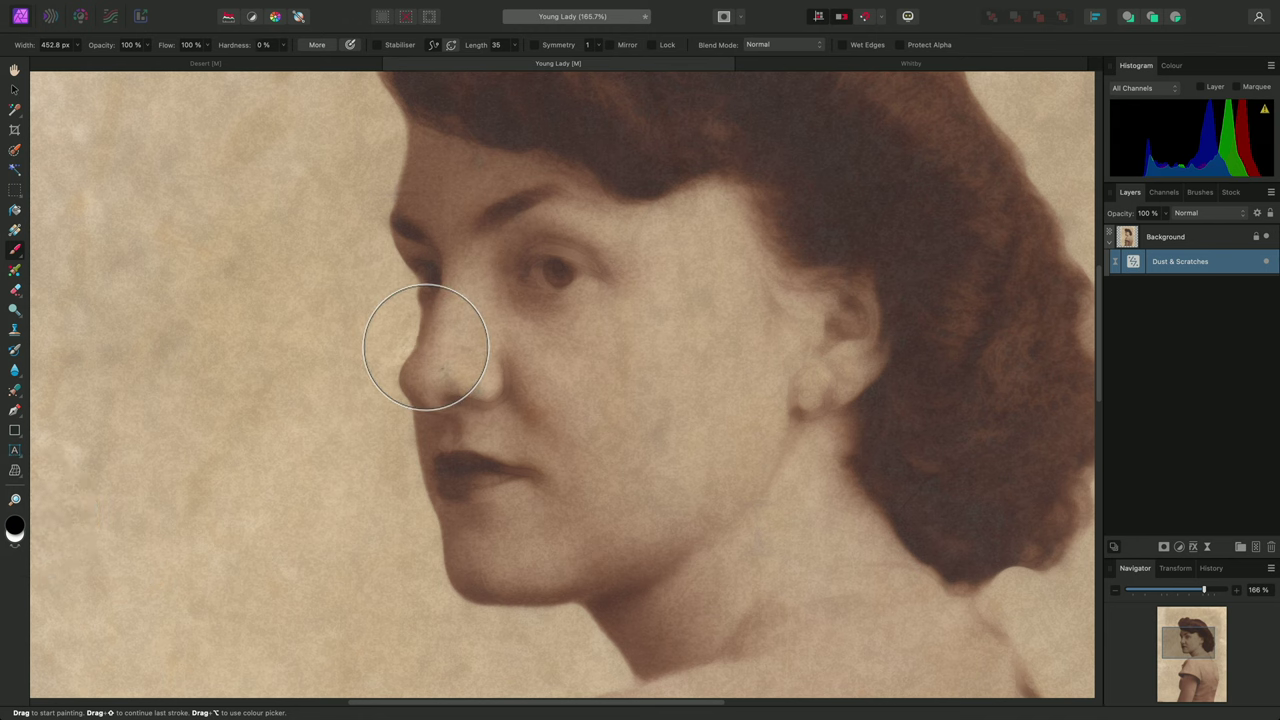
mouse_move(486, 243)
mouse_down()
mouse_move(533, 475)
mouse_move(688, 413)
mouse_move(763, 360)
mouse_move(763, 311)
mouse_move(809, 330)
mouse_move(738, 314)
mouse_move(699, 260)
mouse_move(600, 321)
mouse_move(576, 245)
mouse_move(506, 205)
mouse_move(607, 403)
mouse_move(675, 431)
mouse_move(623, 336)
mouse_move(558, 455)
mouse_move(564, 474)
mouse_move(531, 502)
mouse_move(551, 504)
mouse_move(682, 392)
mouse_move(503, 359)
mouse_move(522, 247)
mouse_up()
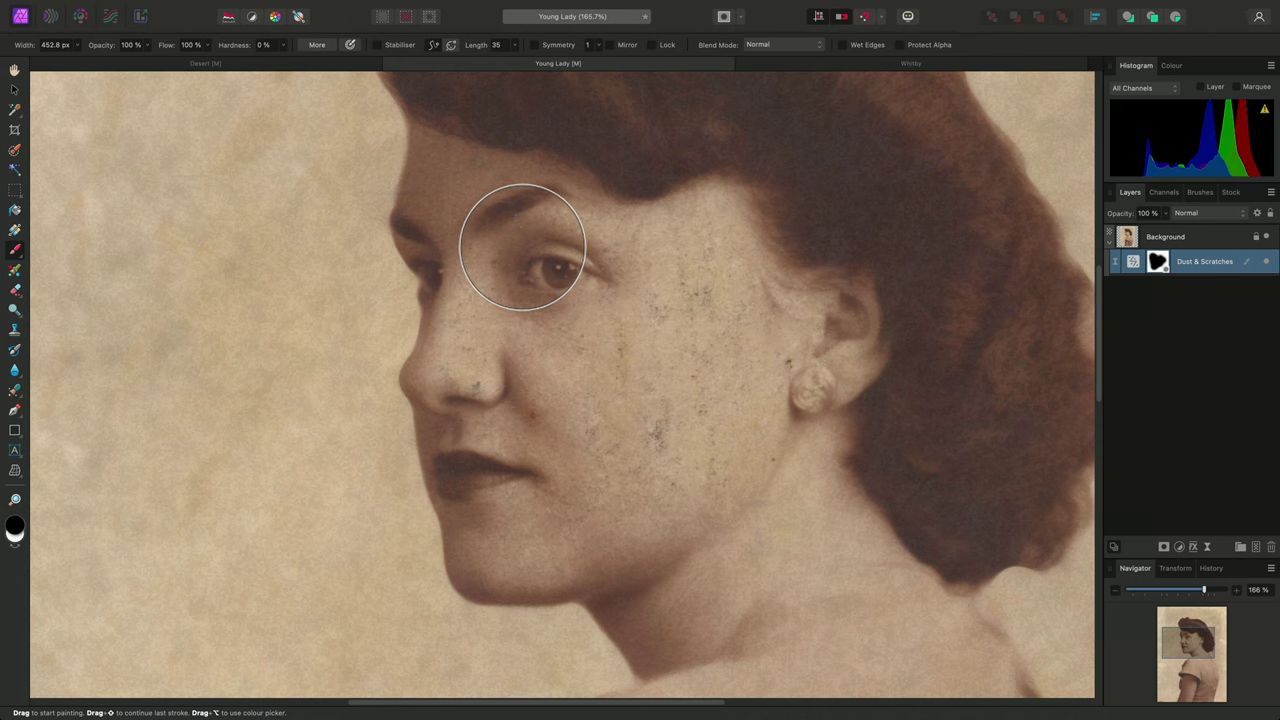
- View the portrait at 100%, pan it up, and raise Dust & Scratches tolerance to 6%
key(h)
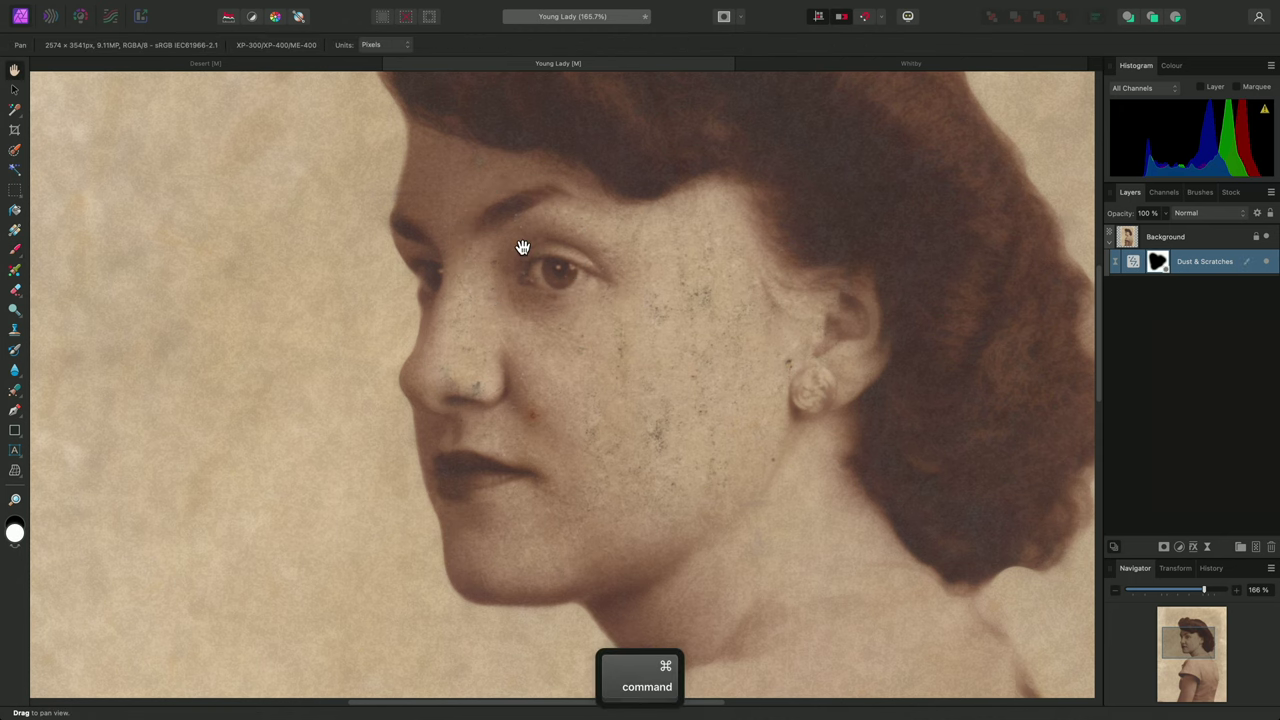
key(cmd+1)
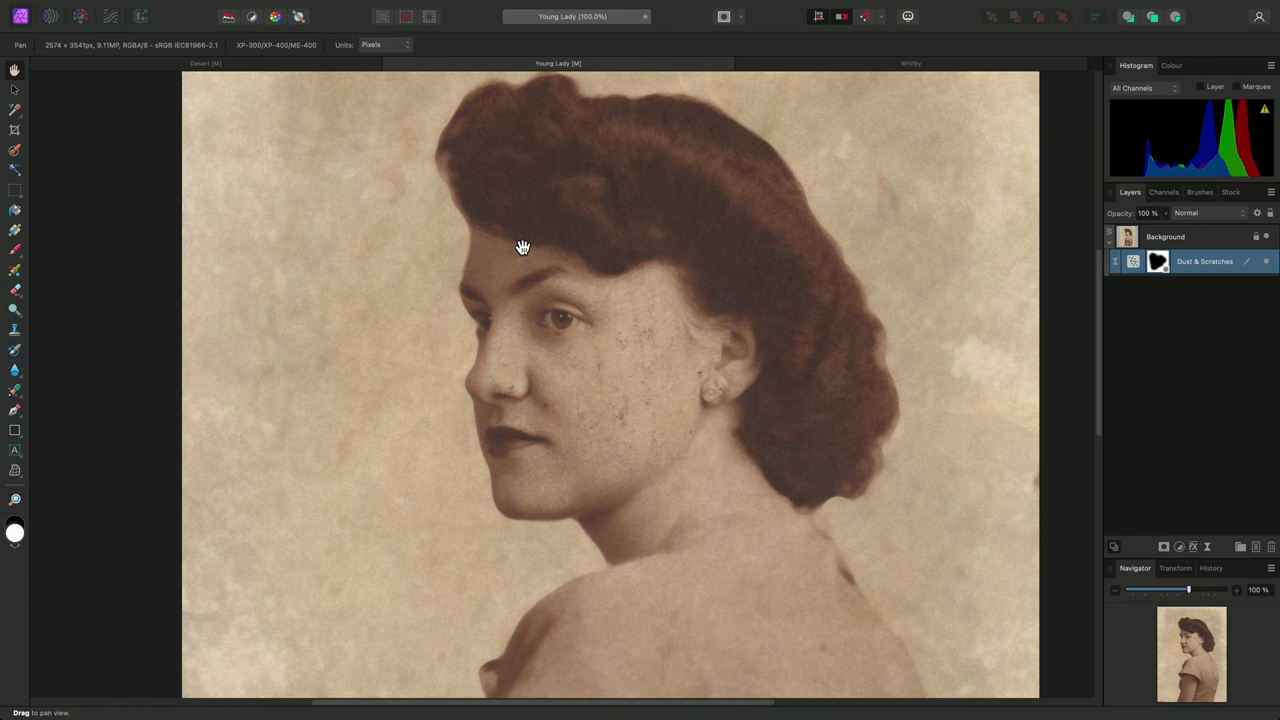
drag(674, 409, 660, 354)
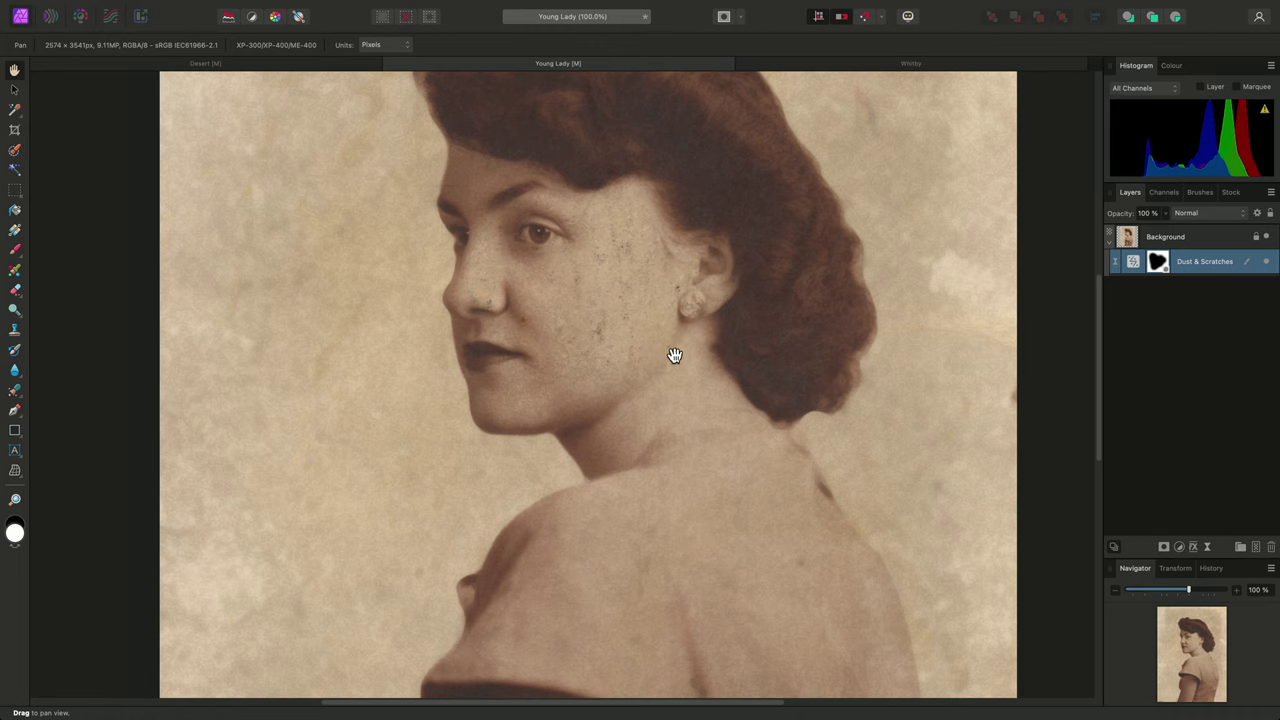
double_click(1133, 266)
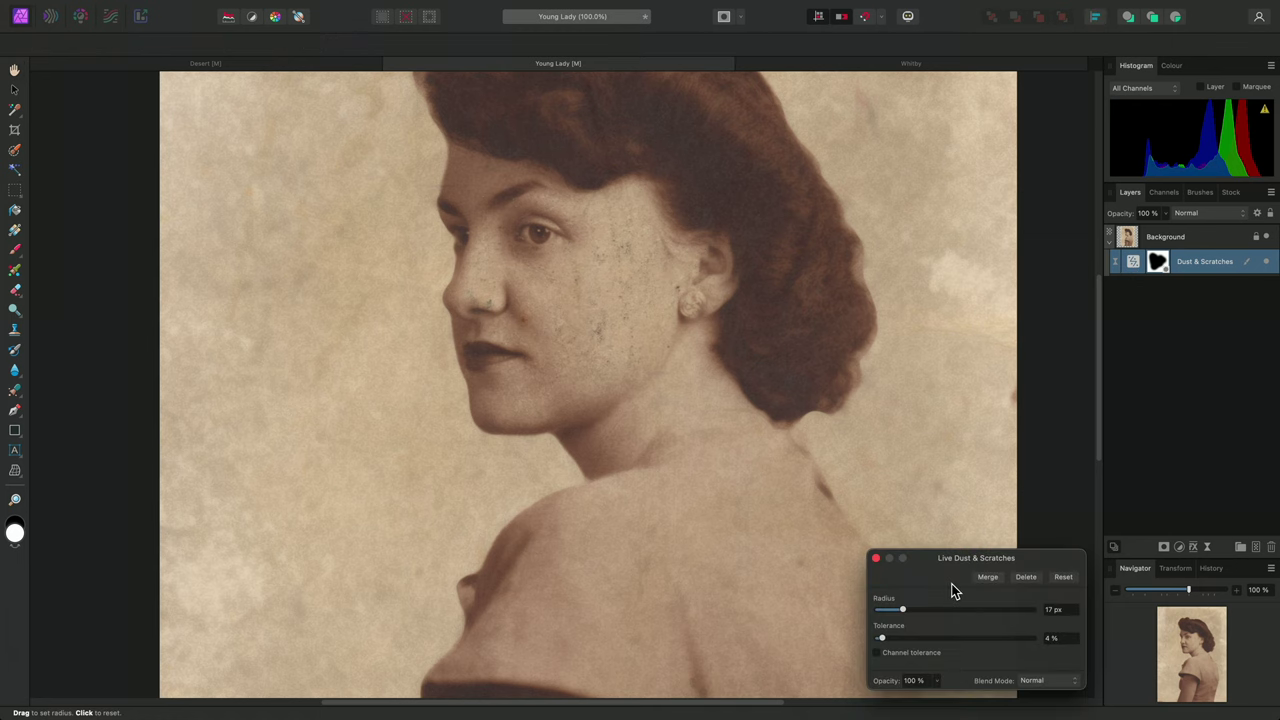
mouse_move(881, 638)
mouse_down()
mouse_move(898, 645)
mouse_move(886, 645)
mouse_up()
scroll(637, 279, up, 5)
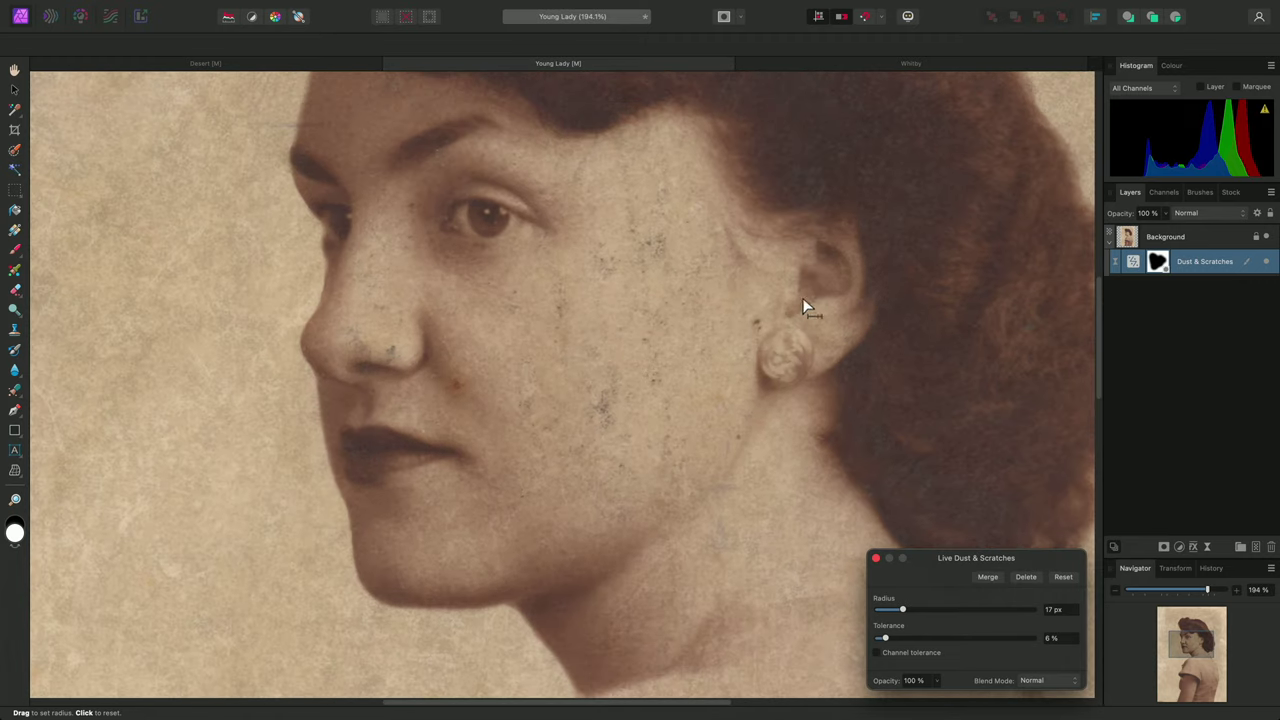
click(1266, 263)
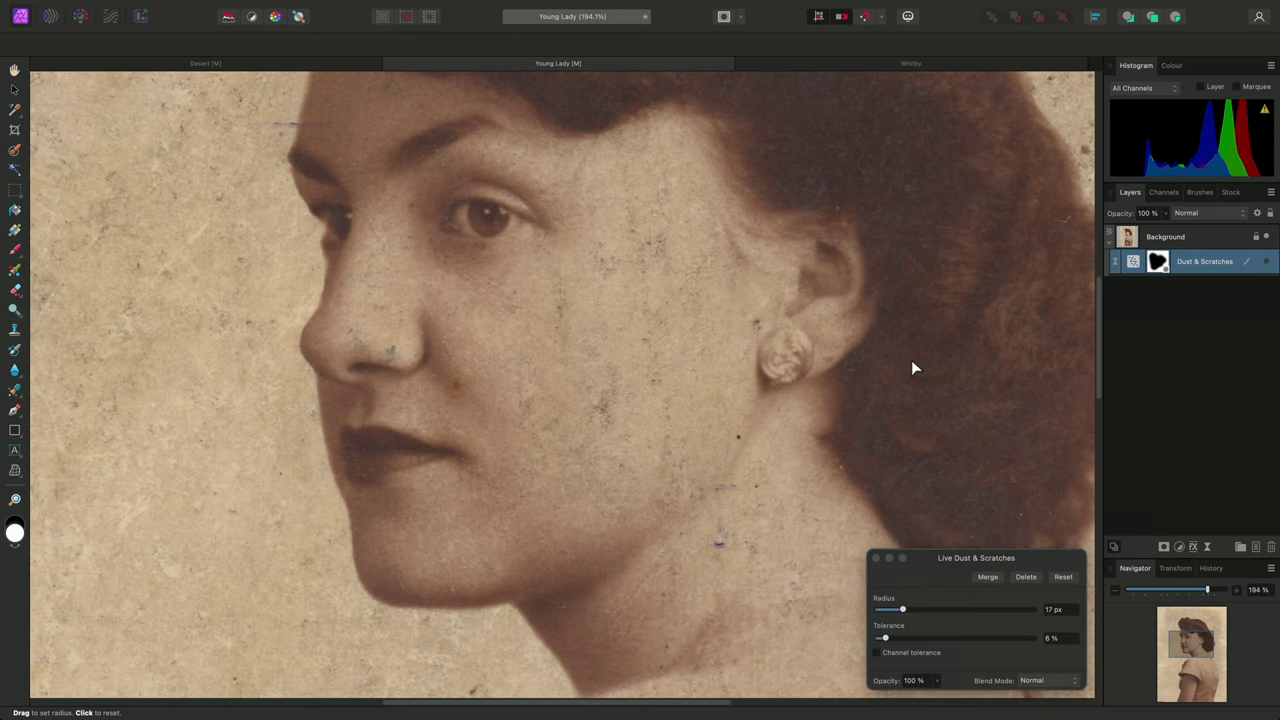
alt+scroll(631, 374, down, 4)
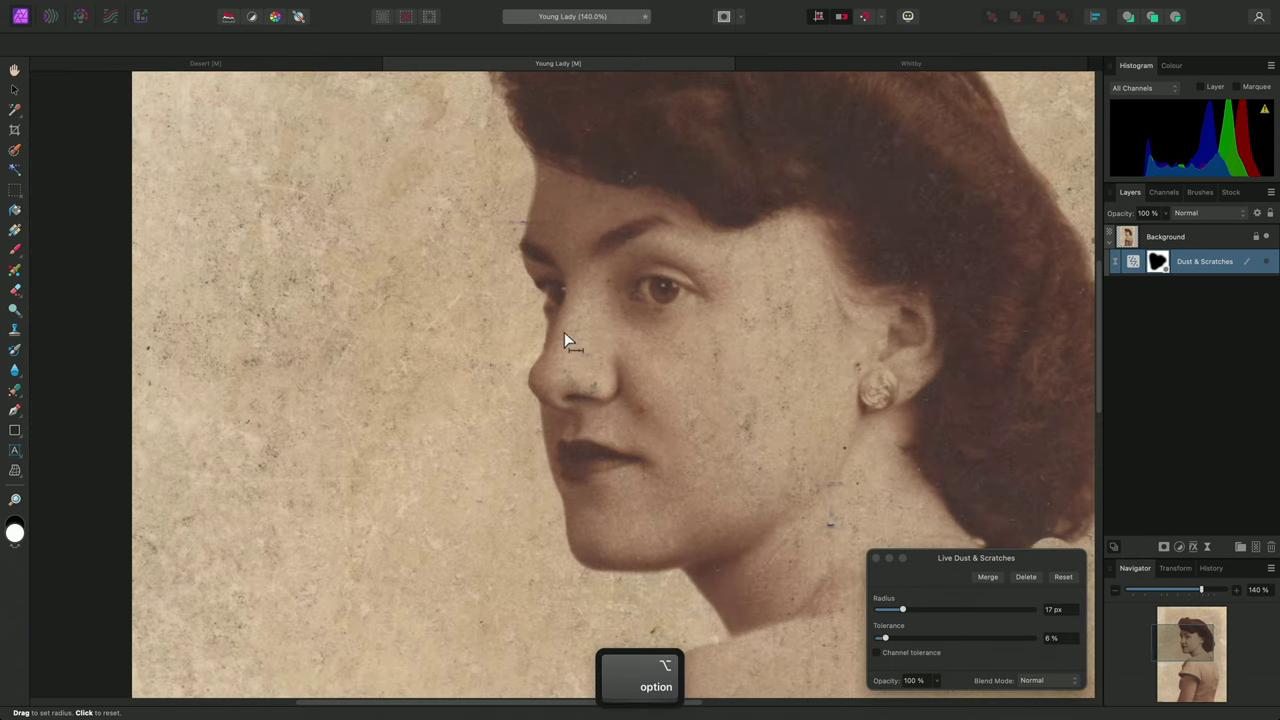
scroll(571, 343, up, 5)
scroll(584, 484, up, 3)
scroll(760, 438, right, 6)
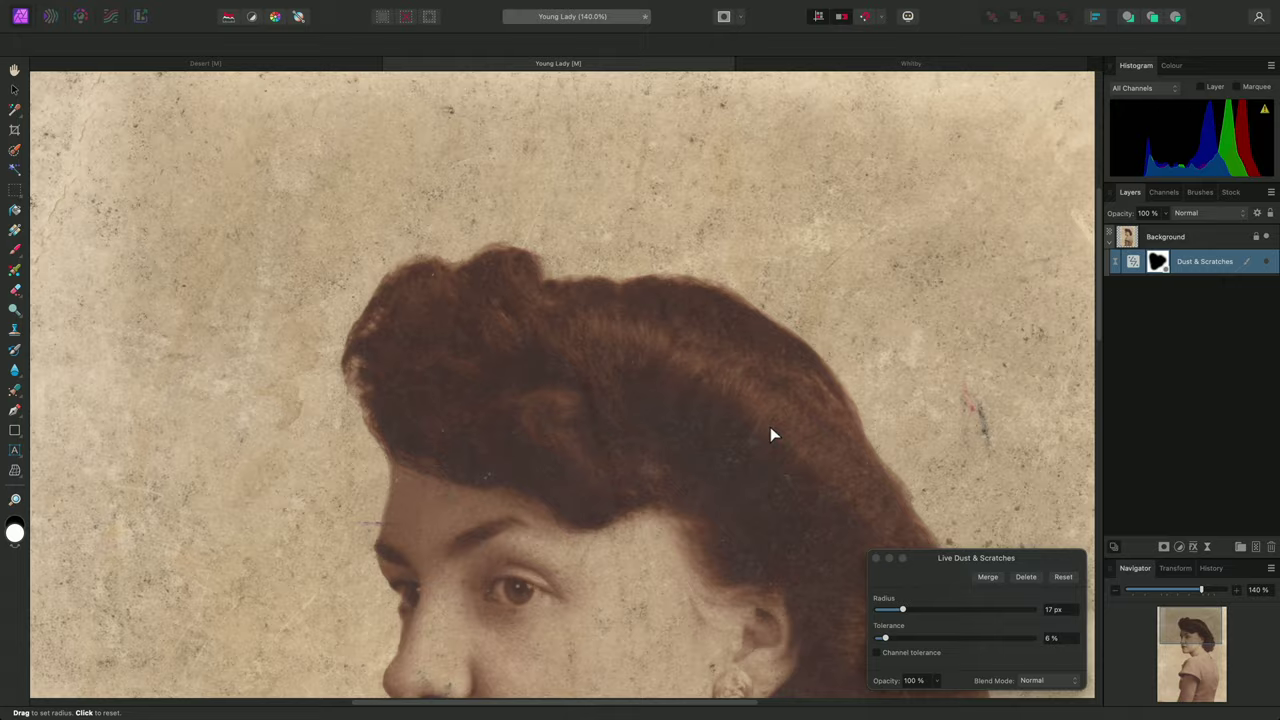
scroll(578, 473, down, 4)
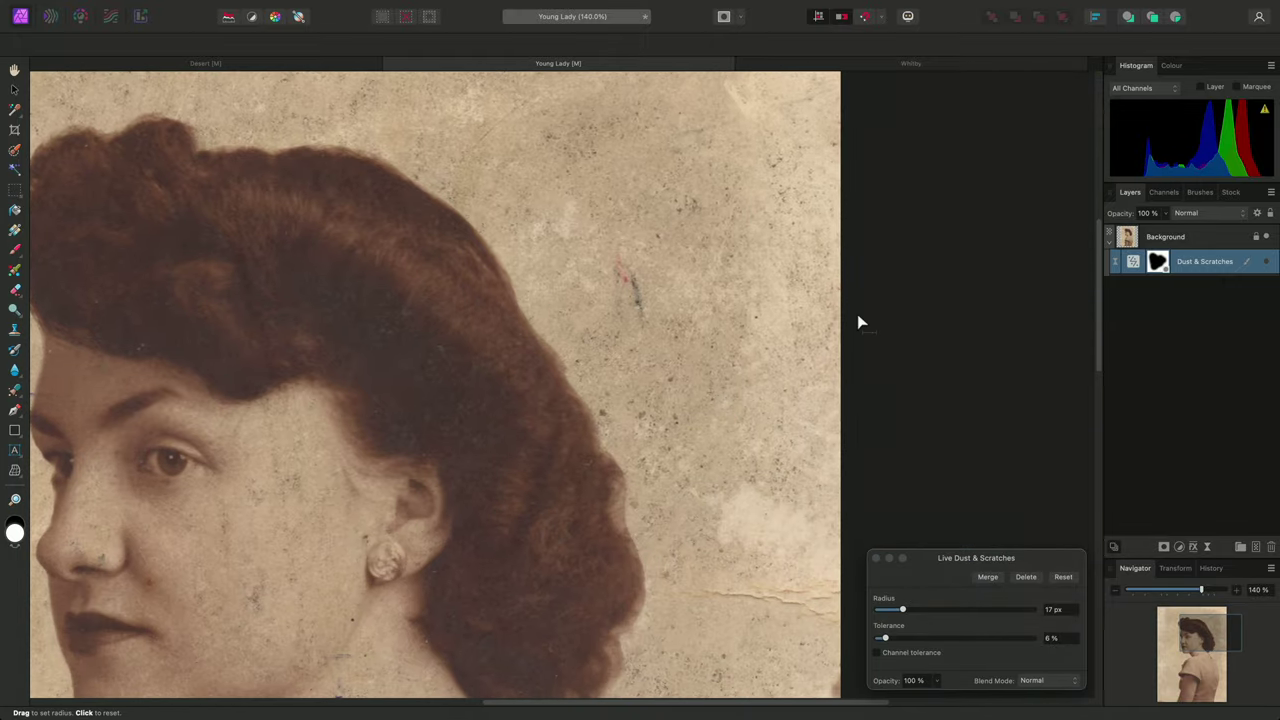
click(1266, 262)
- Close the Dust & Scratches settings, switch to Whitby, and add a live Median Blur layer
click(875, 558)
click(833, 64)
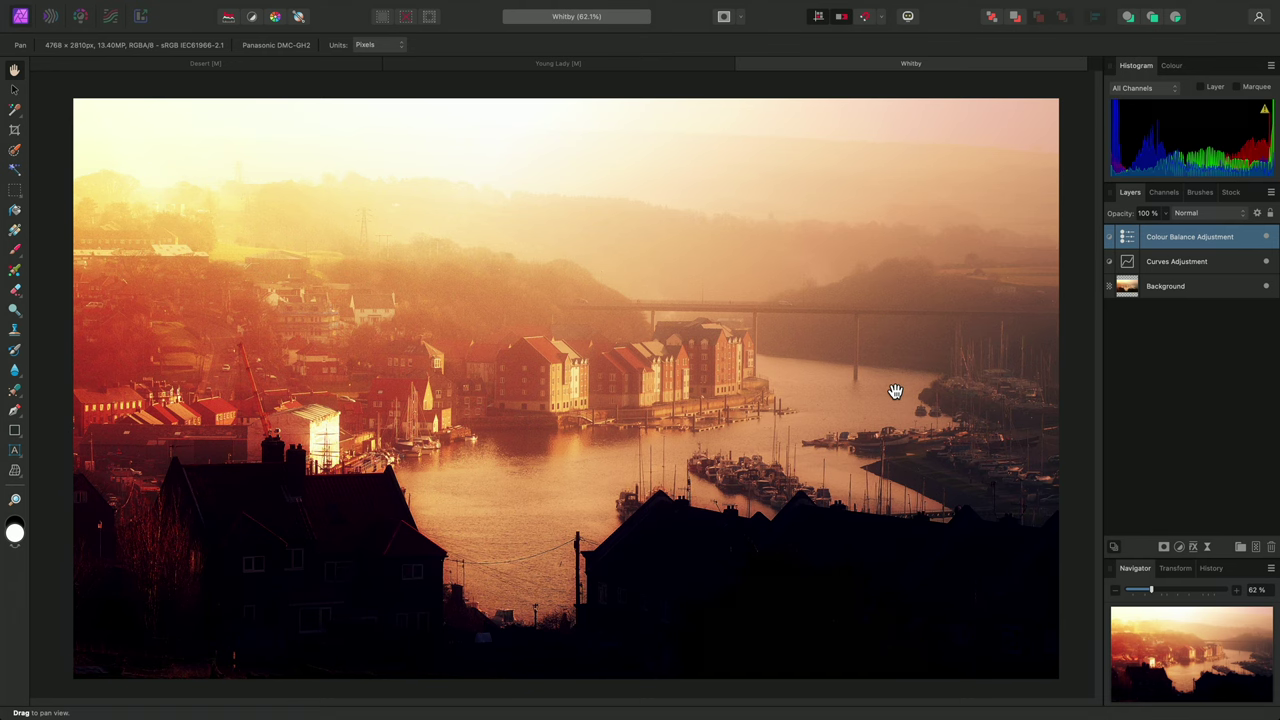
mouse_move(400, 5)
click(292, 7)
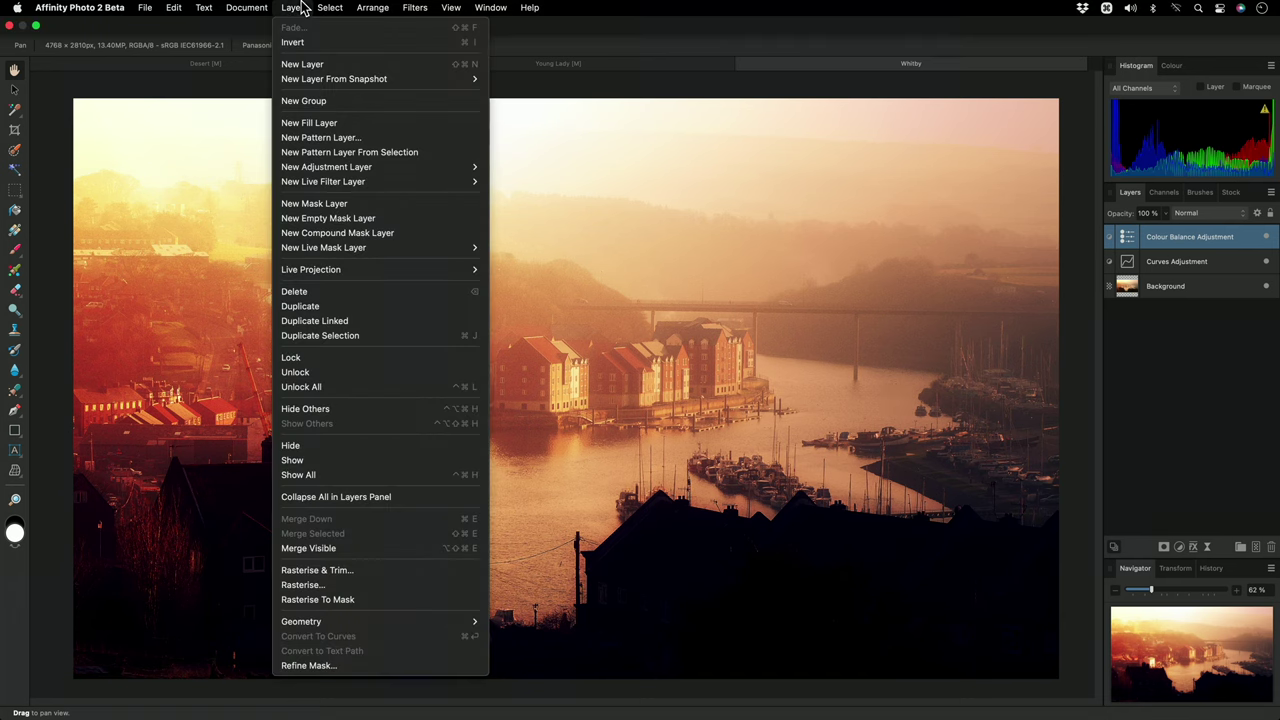
mouse_move(434, 182)
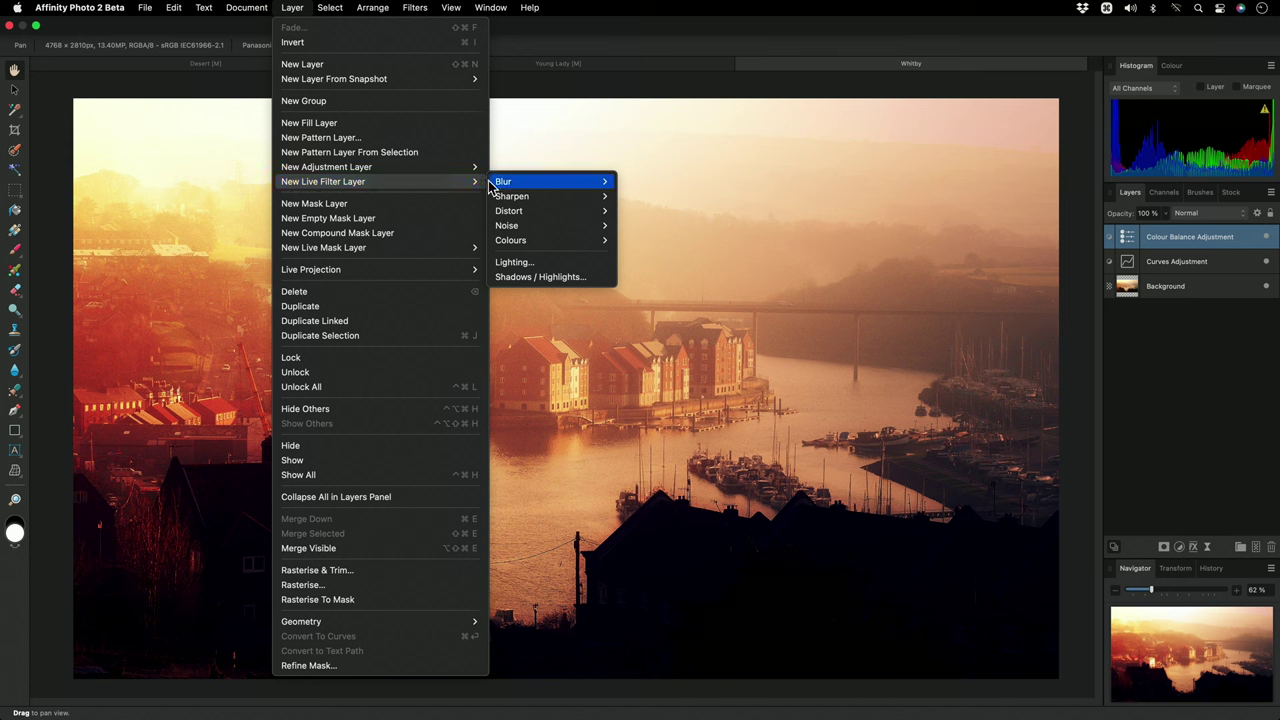
mouse_move(505, 183)
click(655, 211)
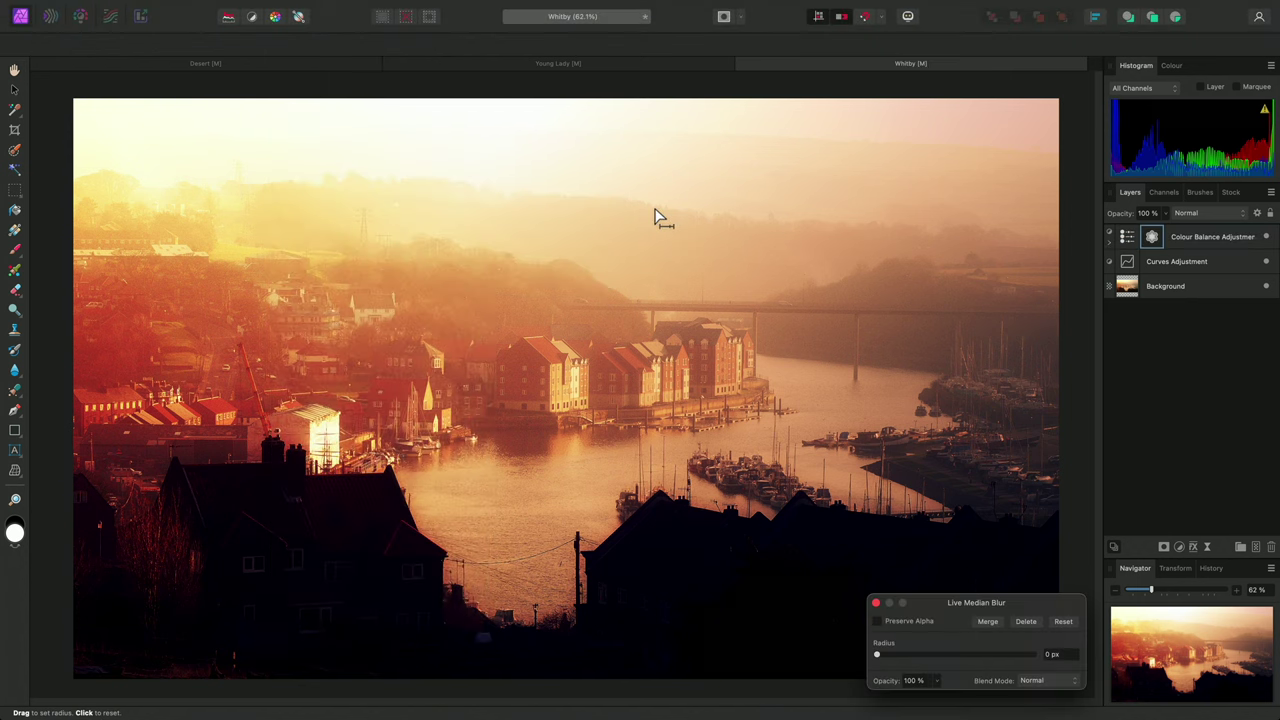
- Move the Median Blur layer out of Colour Balance to the top of the stack
click(1110, 246)
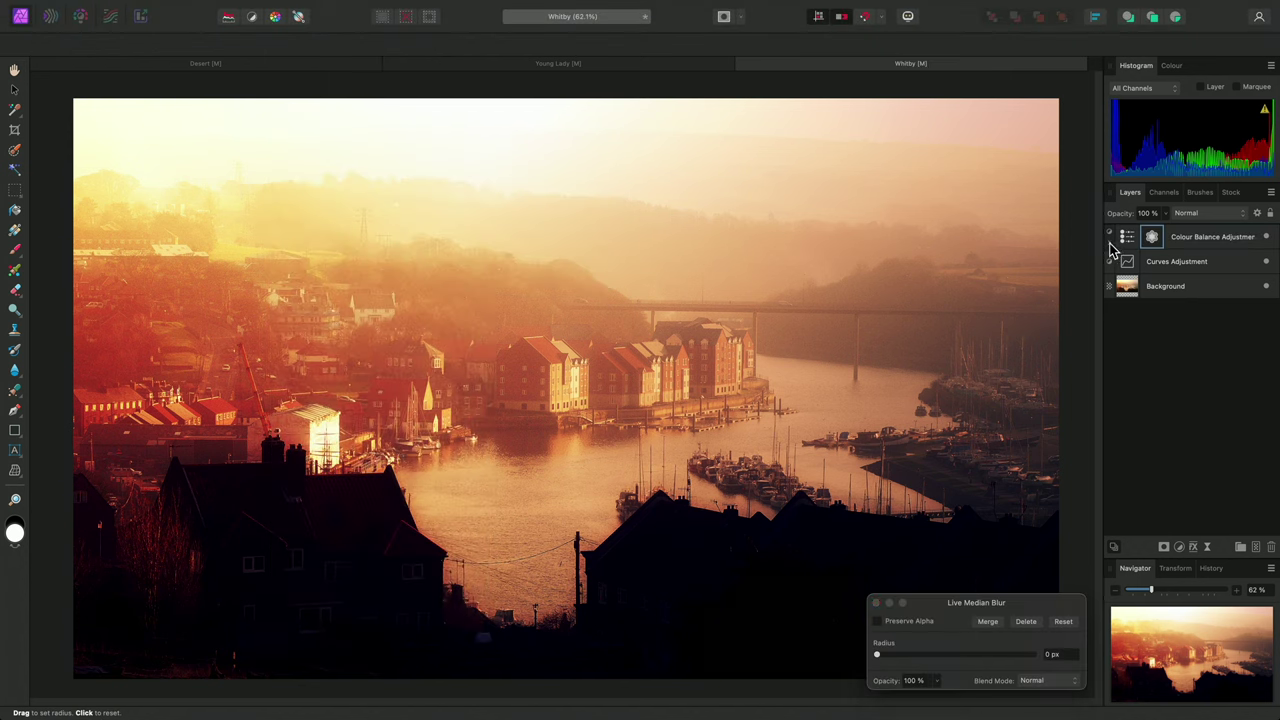
click(1111, 246)
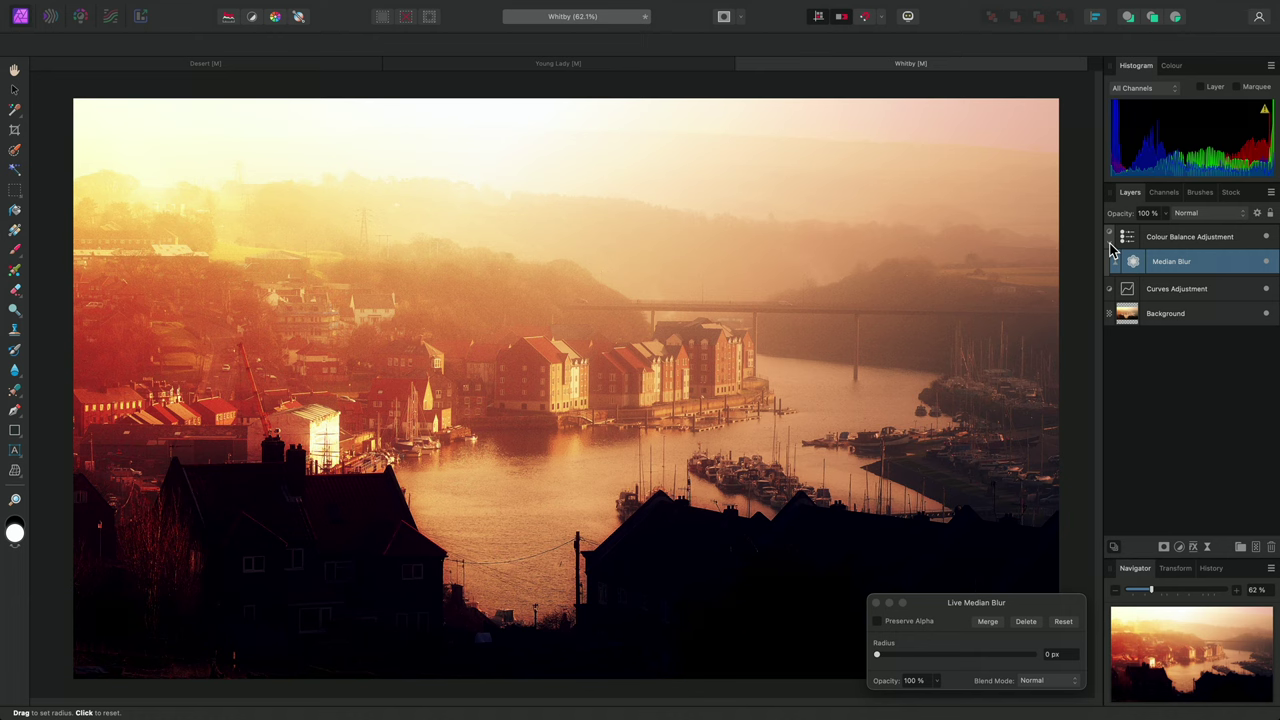
drag(1133, 261, 1129, 235)
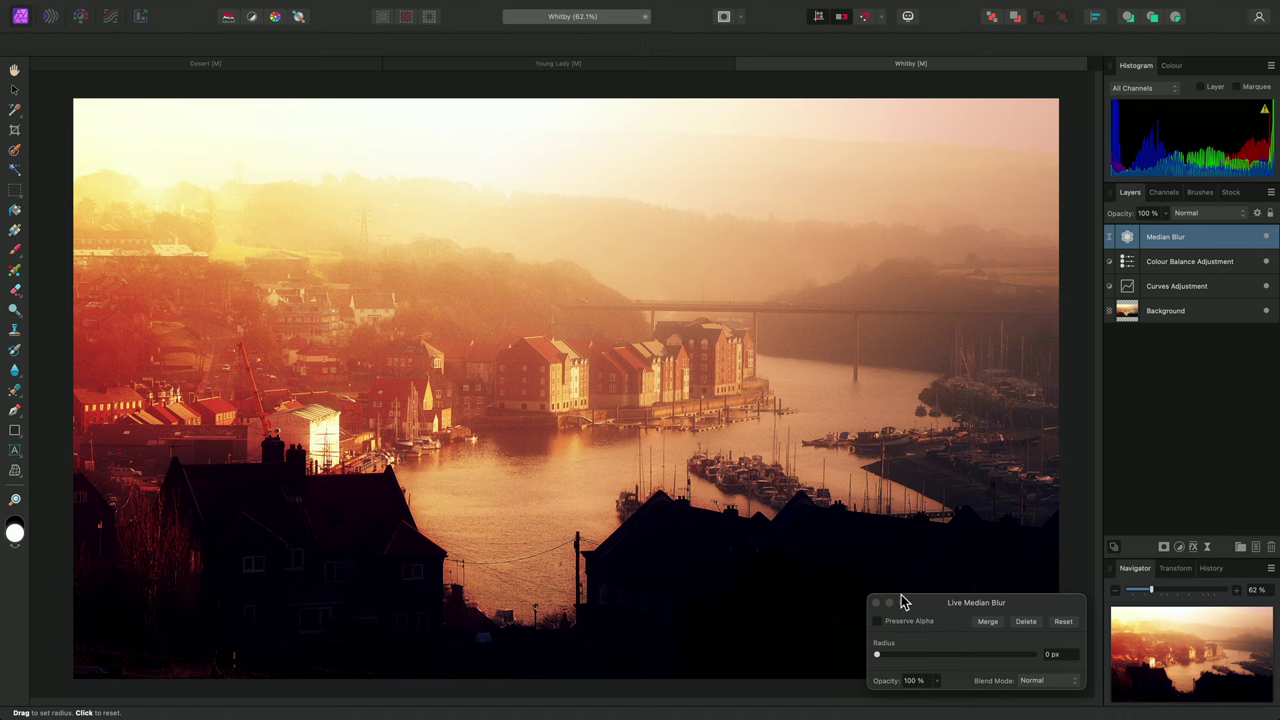
- Turn on Preserve Alpha and trial blur radii up to 27 px while zoomed on the houses
click(903, 628)
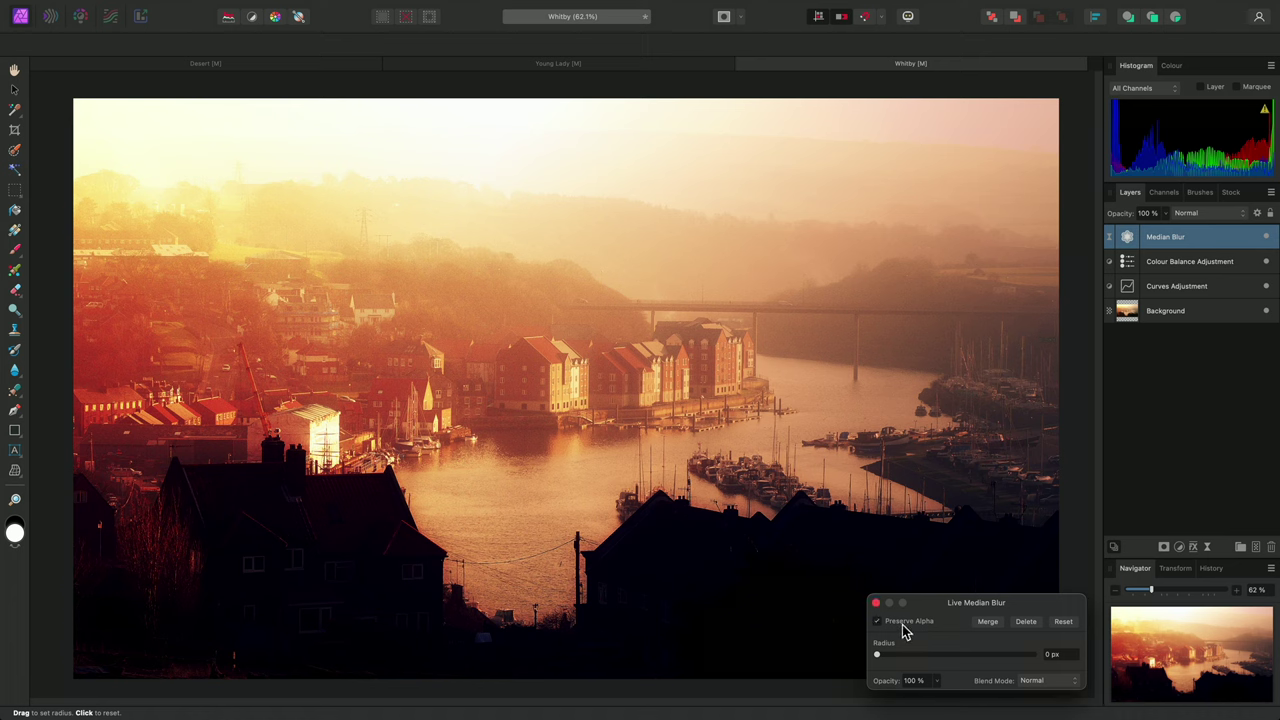
drag(887, 655, 955, 662)
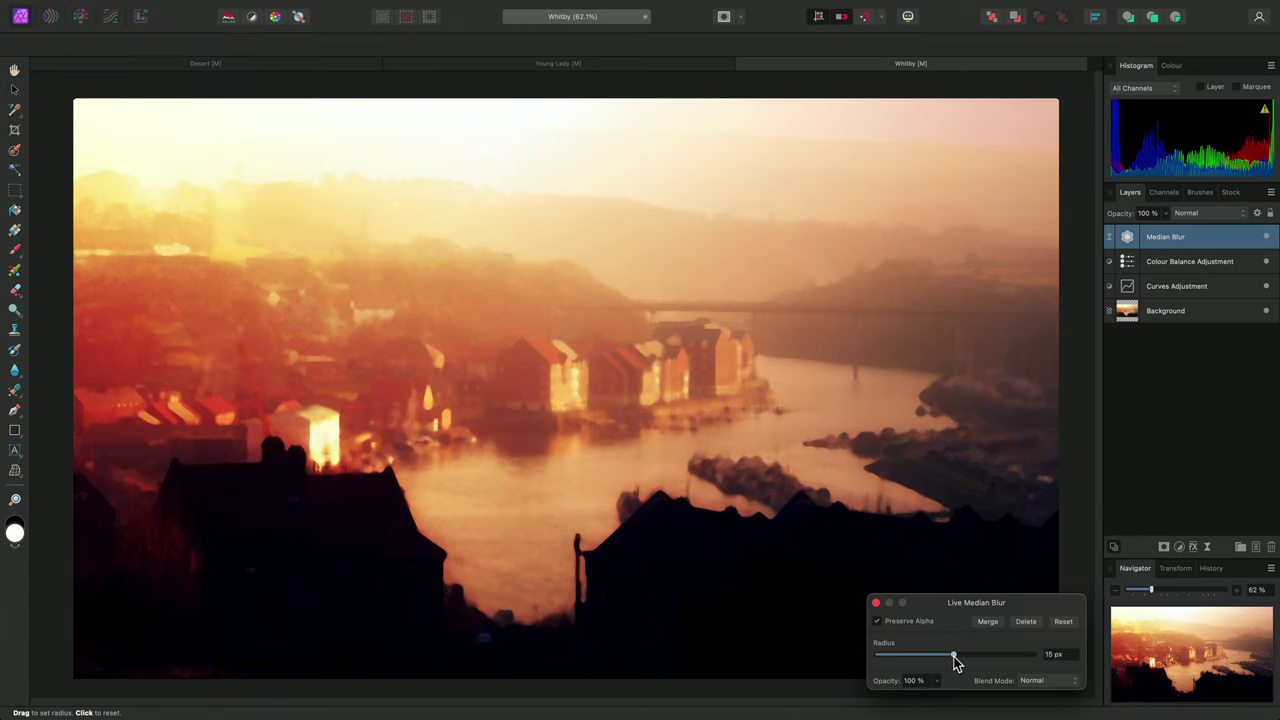
key(super+2)
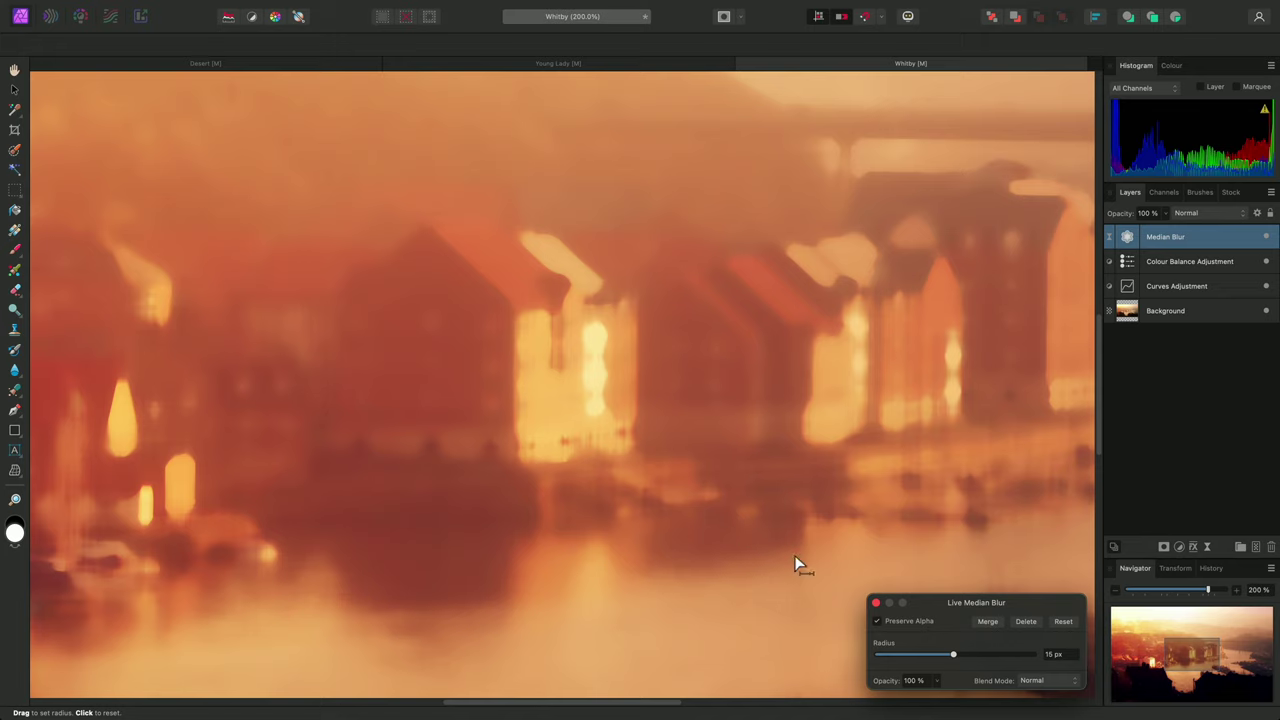
drag(957, 656, 976, 655)
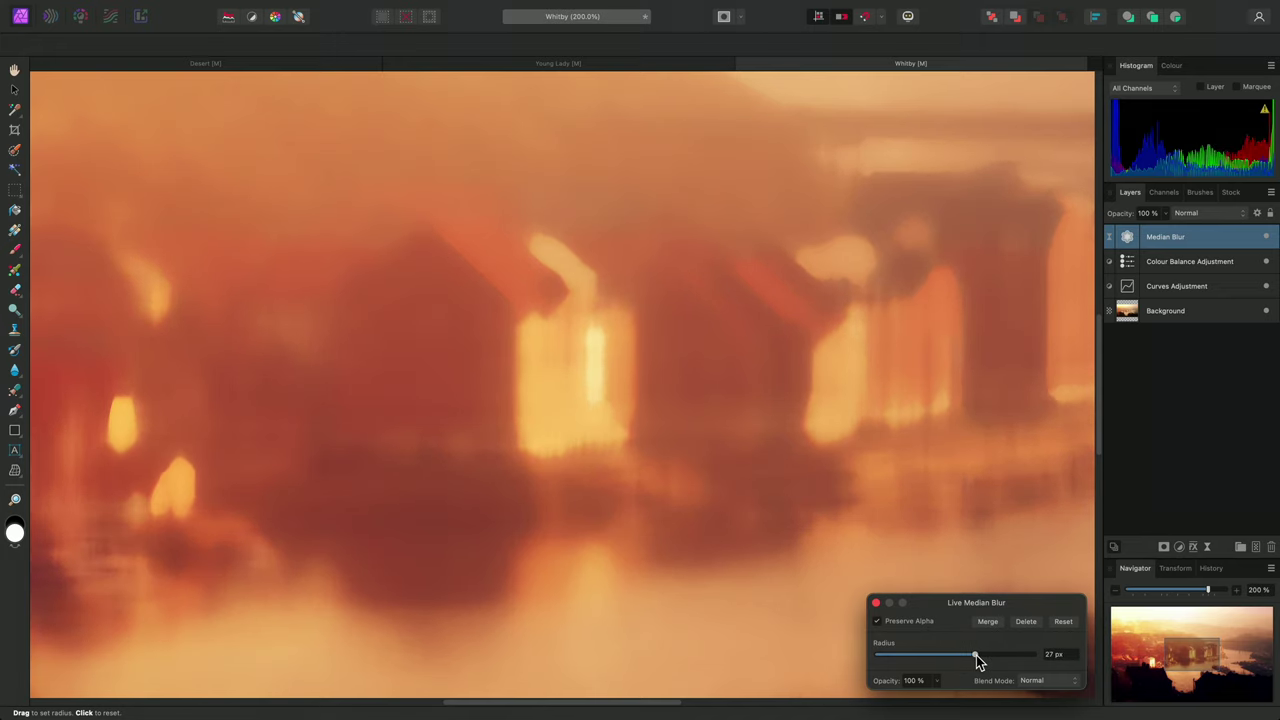
drag(976, 655, 940, 659)
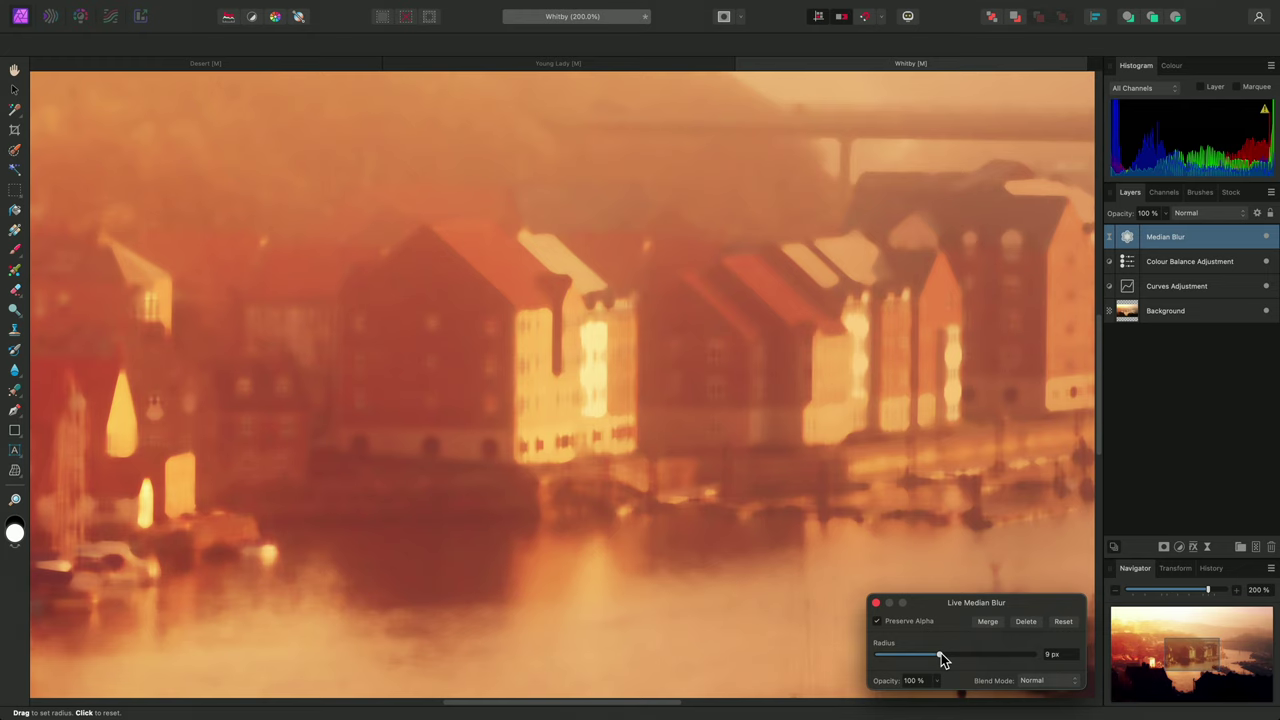
key(super+1)
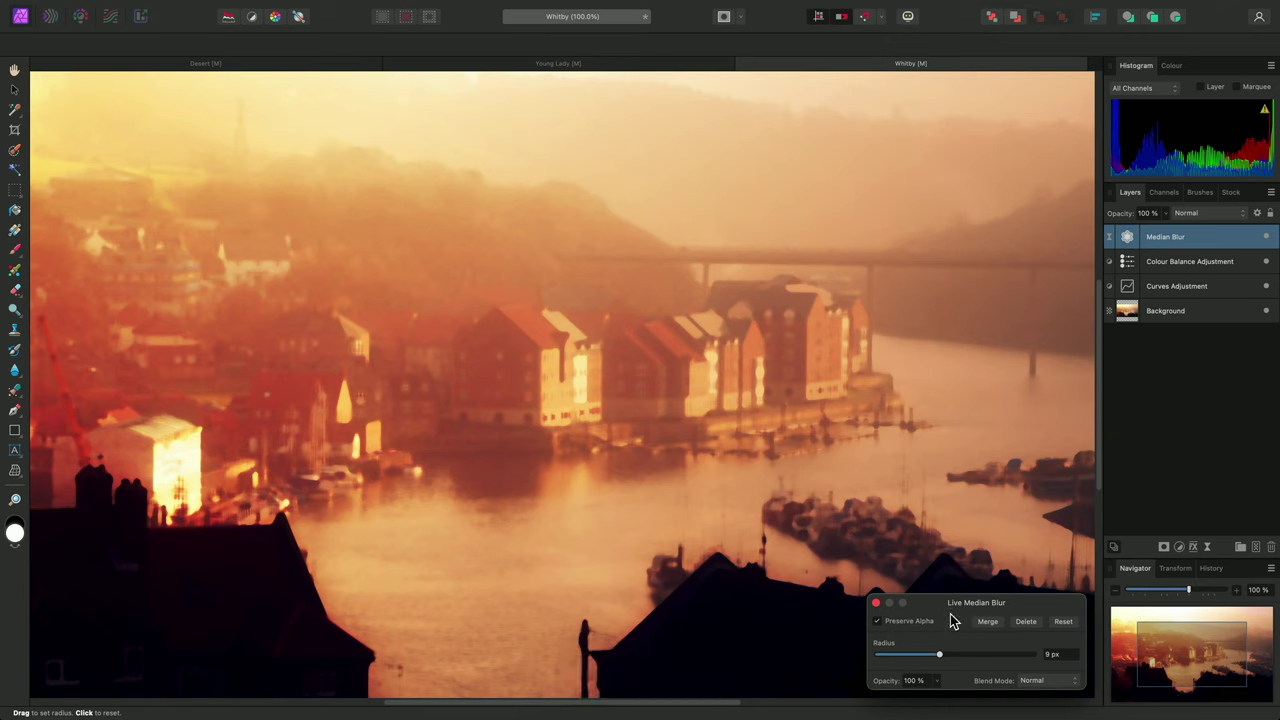
- Enter an 8 px blur radius and close the Median Blur settings
click(1066, 655)
text(8)
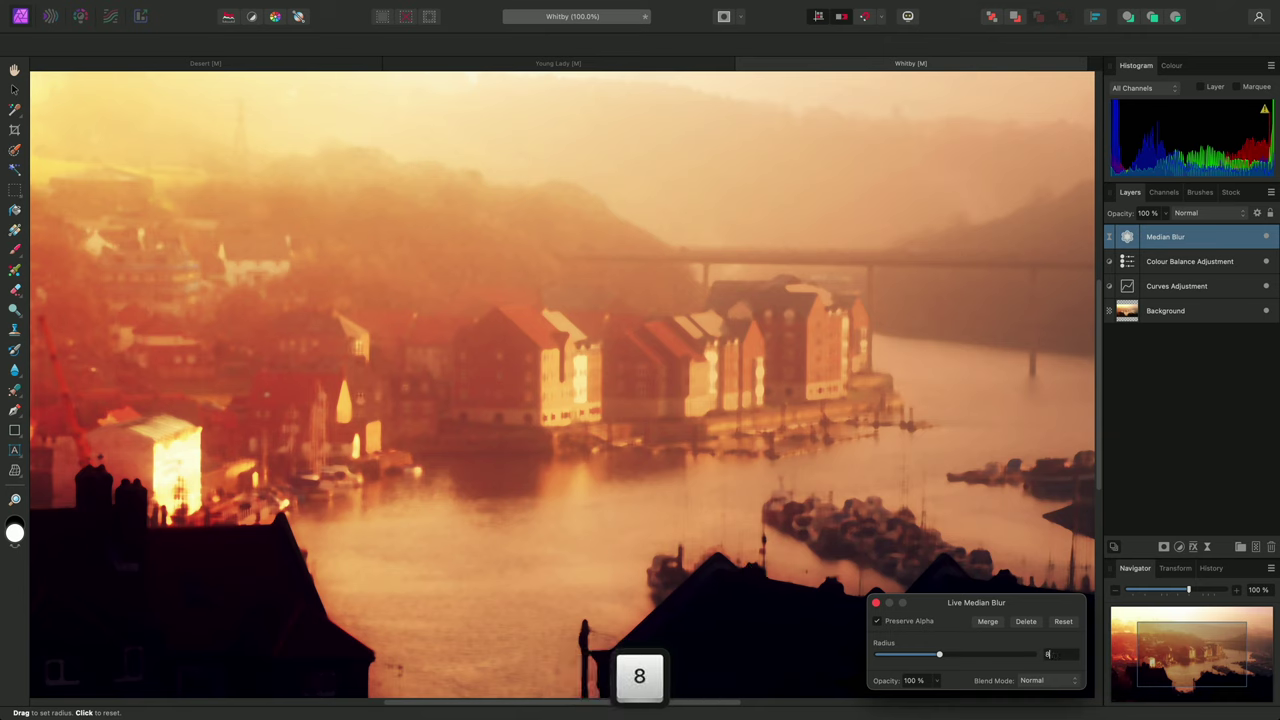
key(Return)
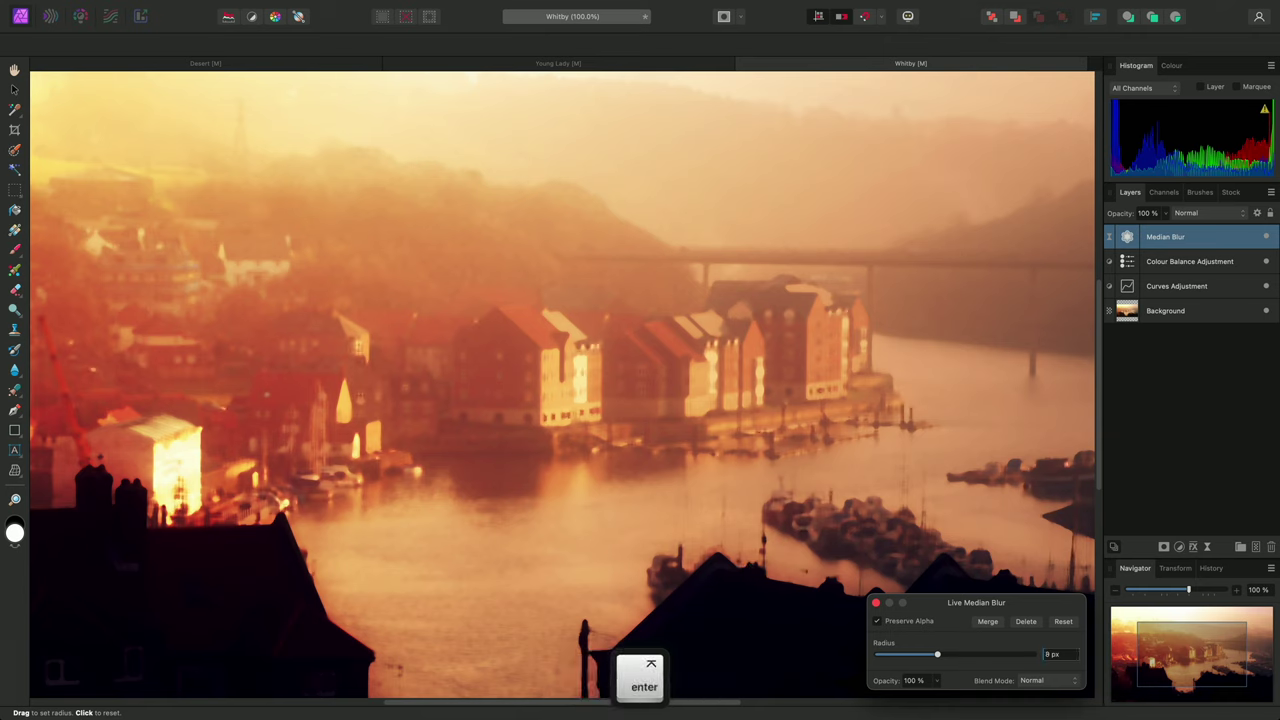
click(876, 602)
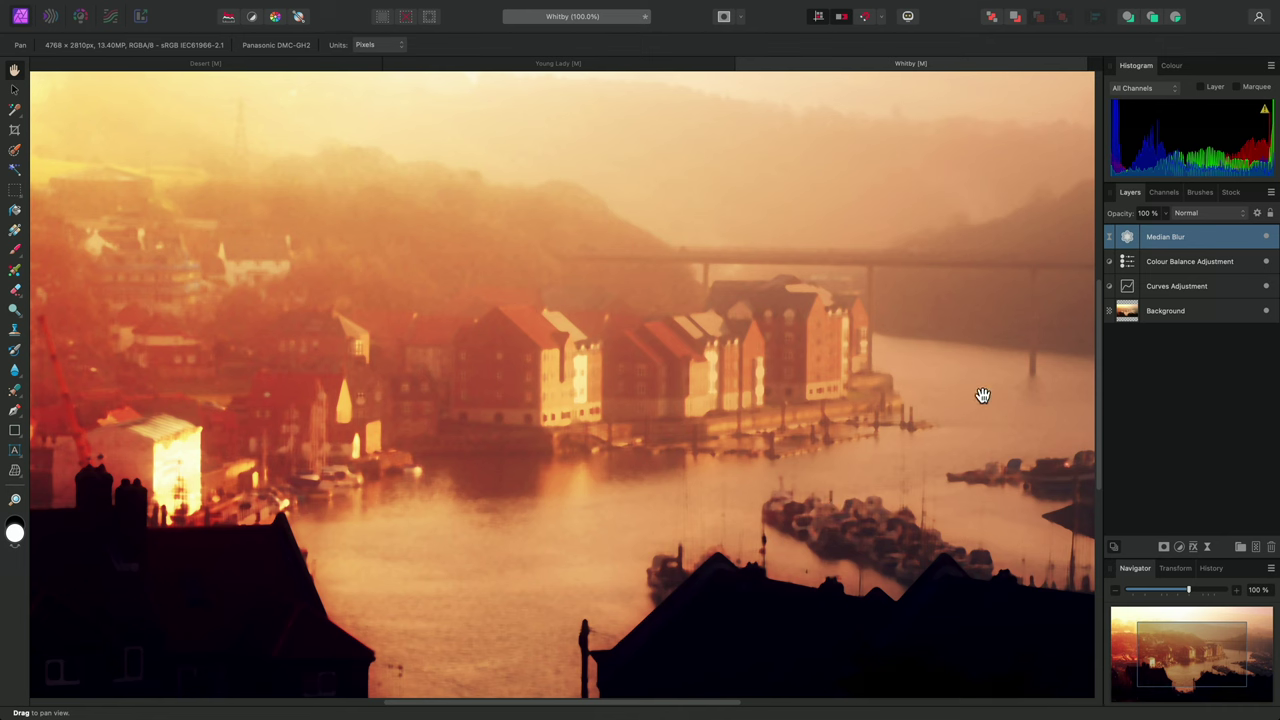
click(1266, 238)
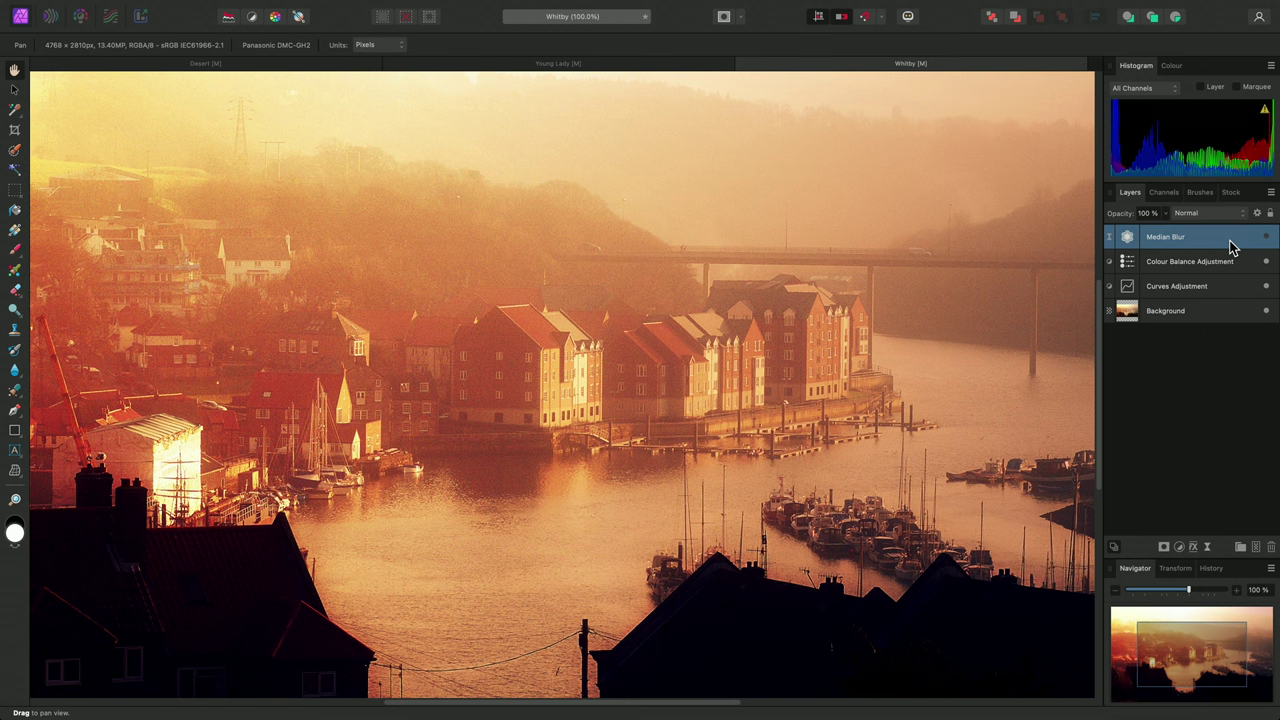
click(1266, 238)
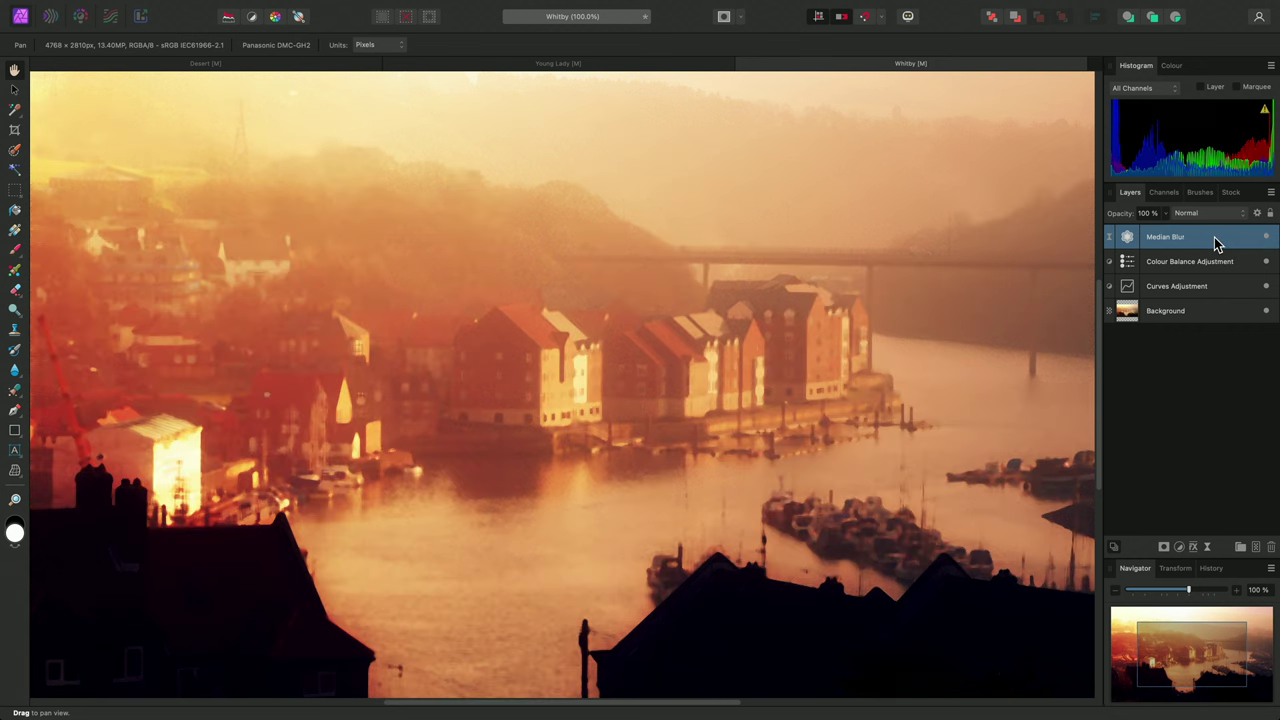